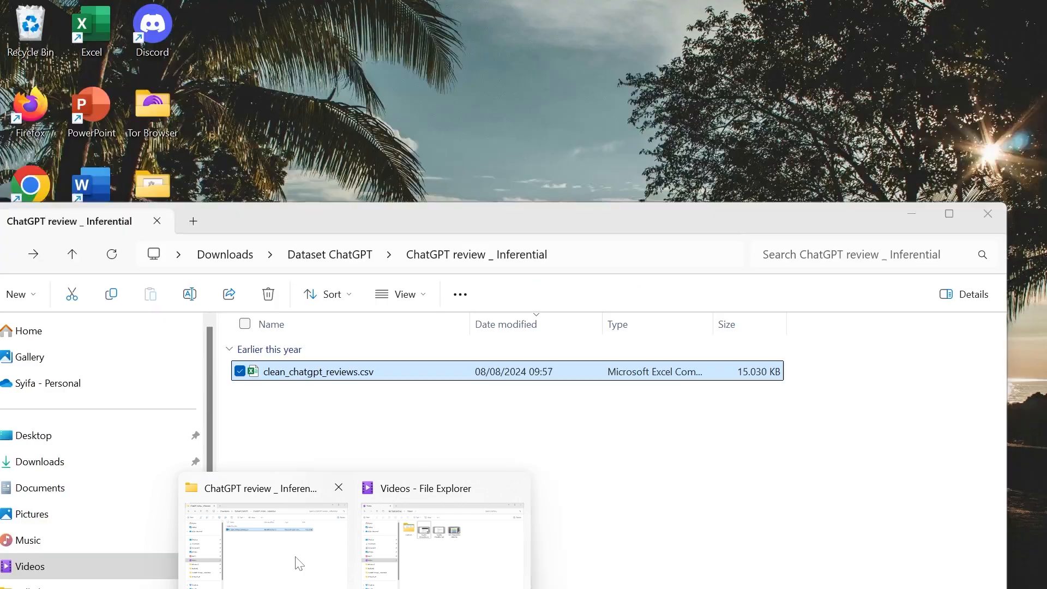
Attach clean_chatgpt_reviews.csv from the ChatGPT review _ Inferential folder to the Data Analyst chat and send the prepared exploratory analysis prompt.
left_click(299, 564)
left_click_drag(542, 222, 101, 431)
left_click_drag(290, 585, 600, 491)
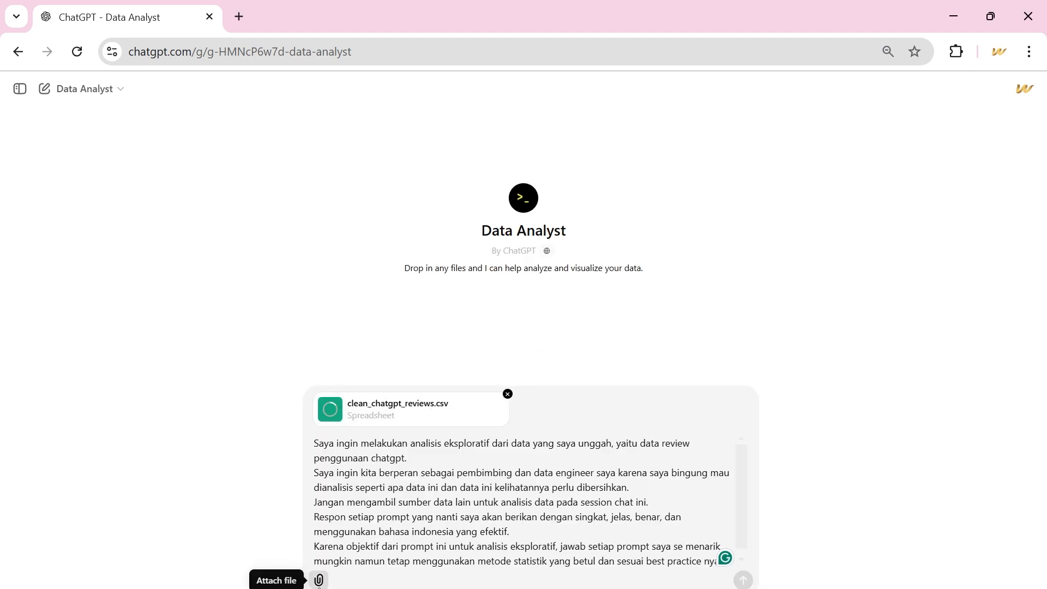
key("Return")
type("\\")
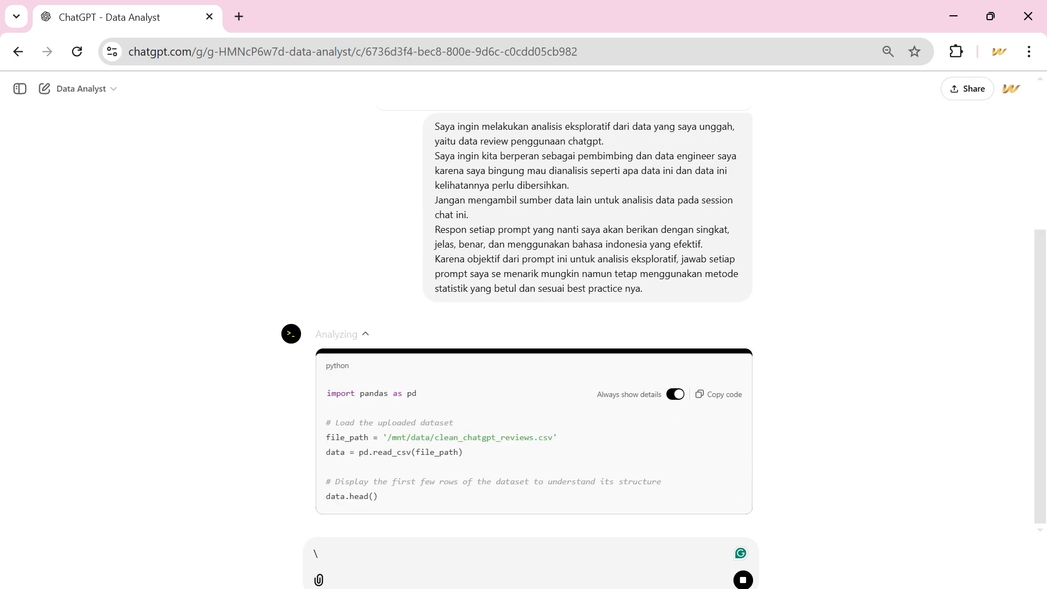
key("BackSpace")
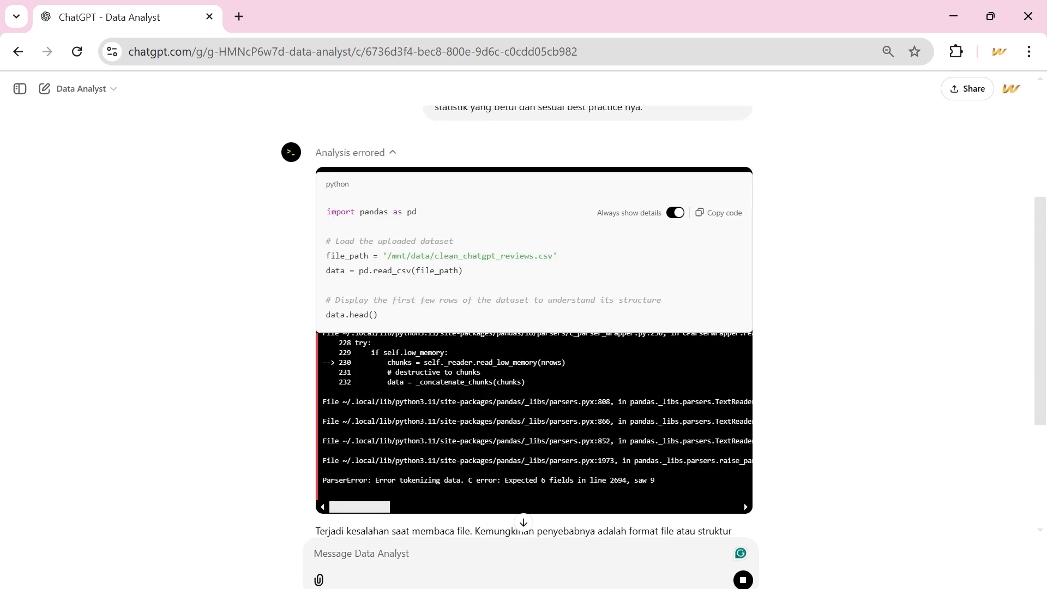
Examine the pandas loading code and error output of the first analysis, and collapse its details.
left_click_drag(326, 212, 386, 322)
left_click(385, 318)
scroll(384, 317, "down", 2)
scroll(384, 315, "up", 2)
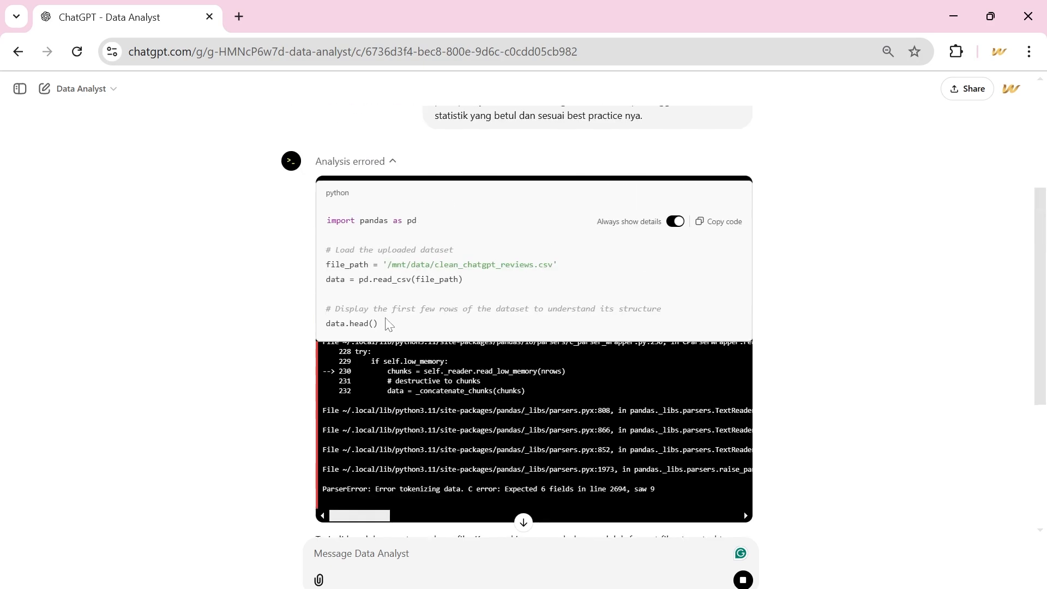
left_click(380, 166)
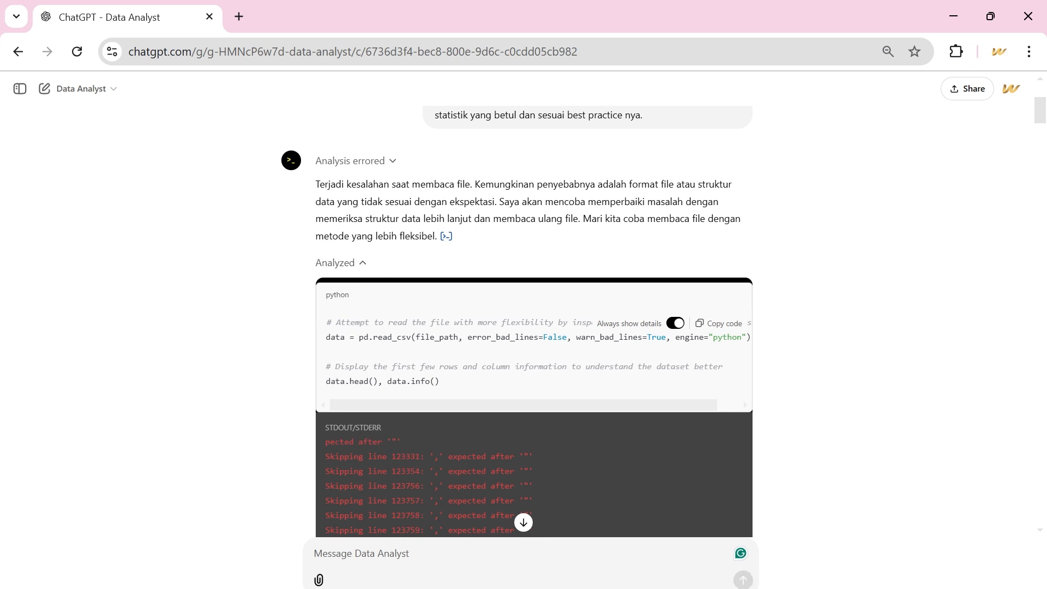
Check the code and output of the second analysis and leave its details collapsed.
scroll(382, 219, "down", 2)
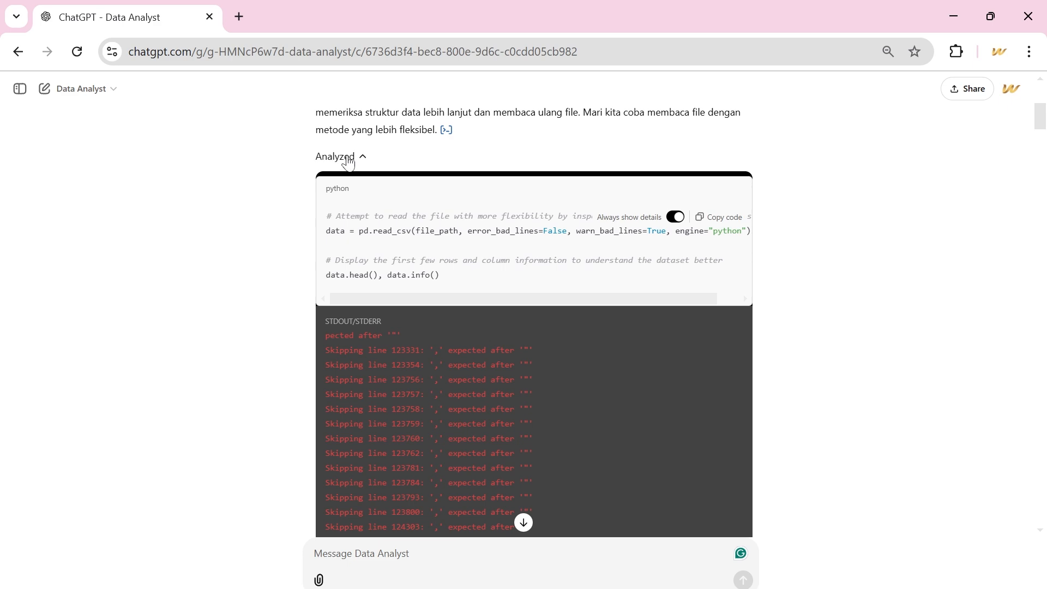
left_click(344, 157)
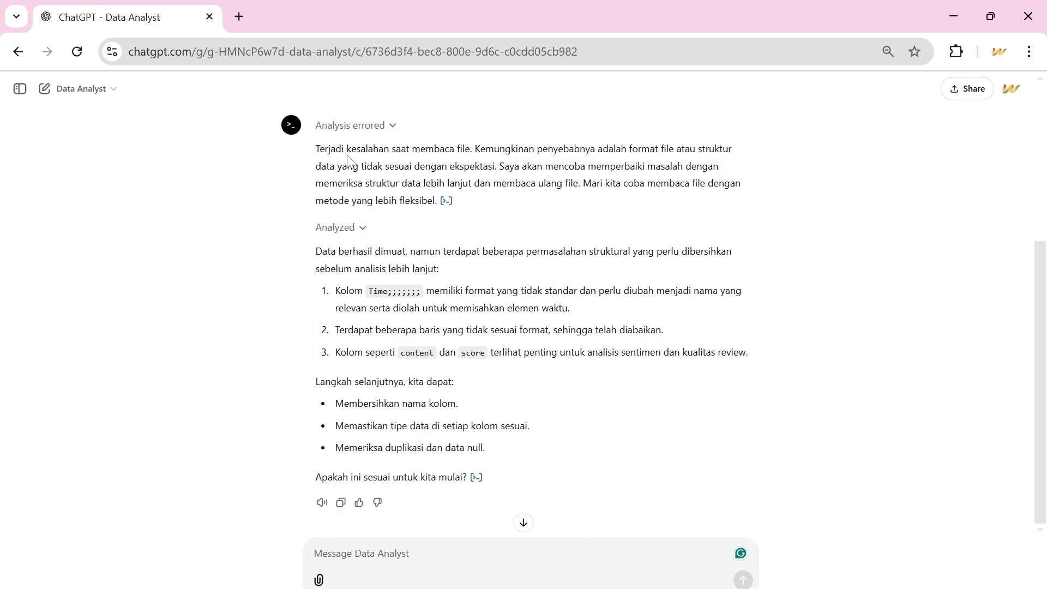
left_click(347, 234)
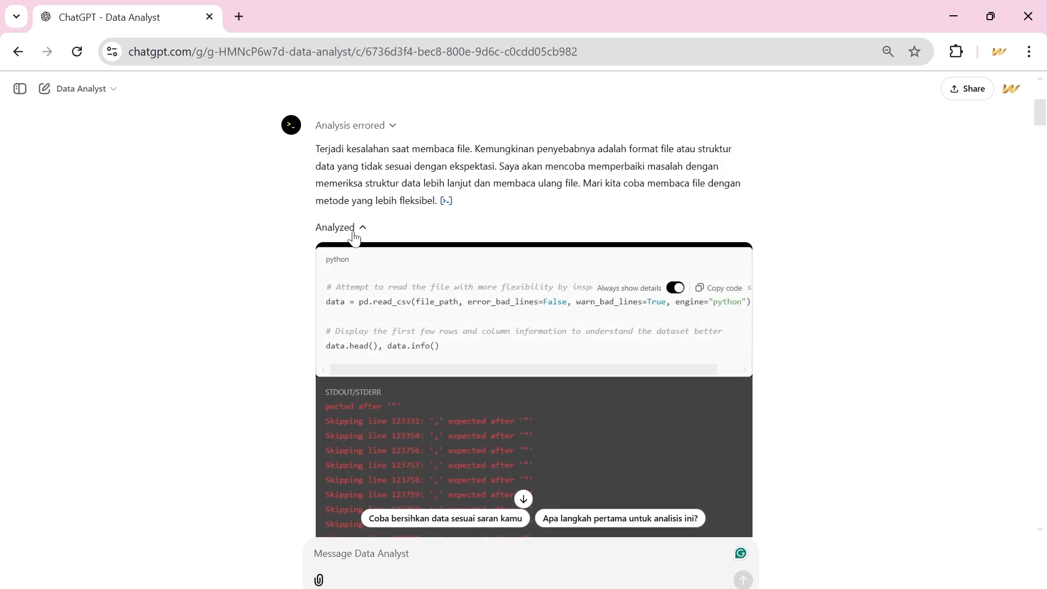
left_click(352, 236)
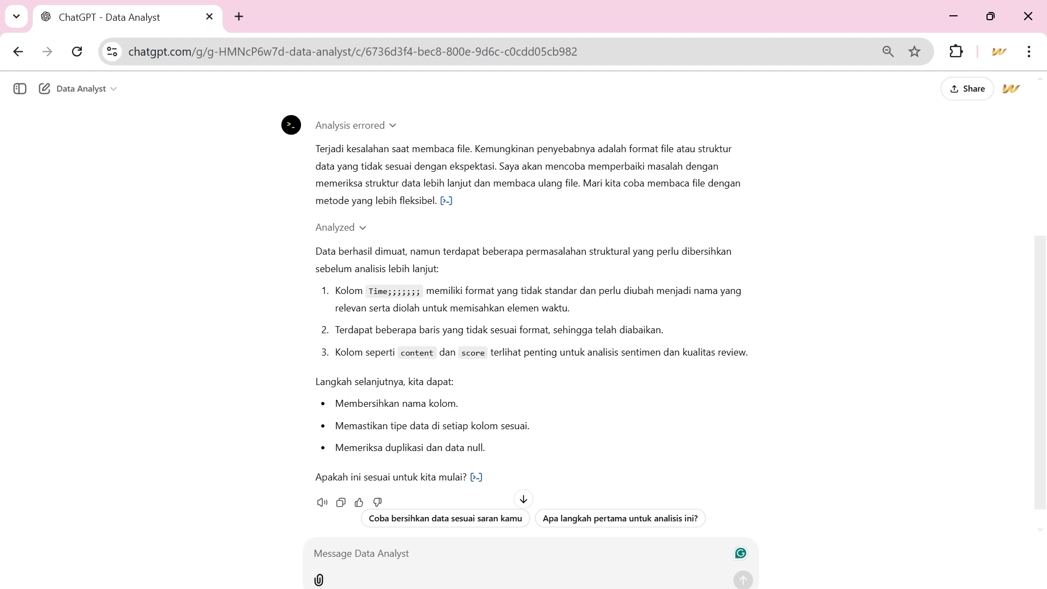
Send the prompt "Tolong lakukan tahapan pra-pemrosesan yang Anda sebutkan dan selanjutnya tampilkan setuidaknya 20 data pada dataset yang telah melalui tahapan pra-pemrosesan".
type("Tolong lakukan tahapan pra-pemrosesan yang Anda sebutka")
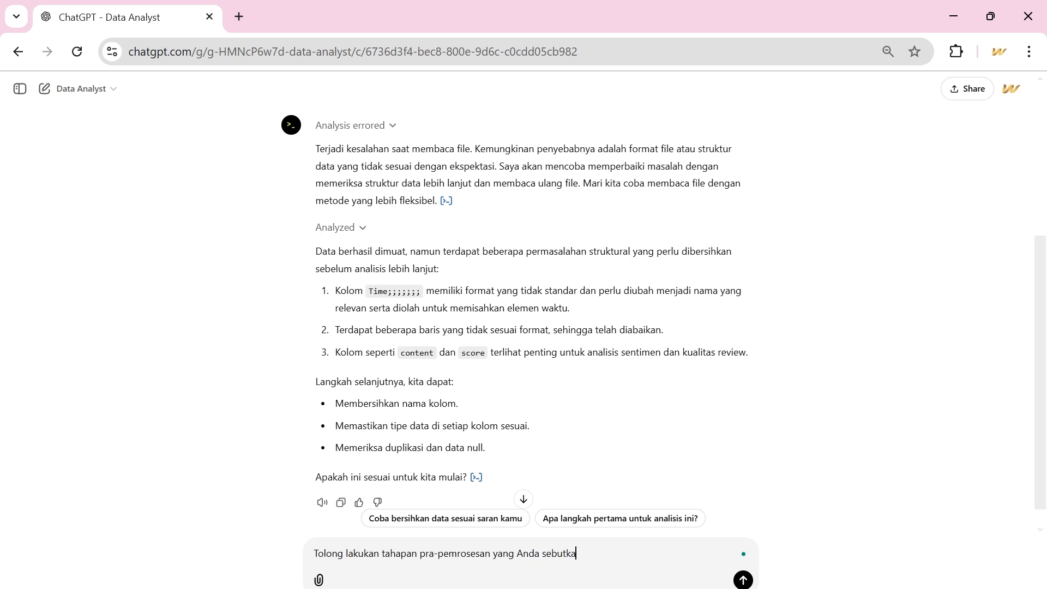
type("n dan selanjutnya tampilkan s")
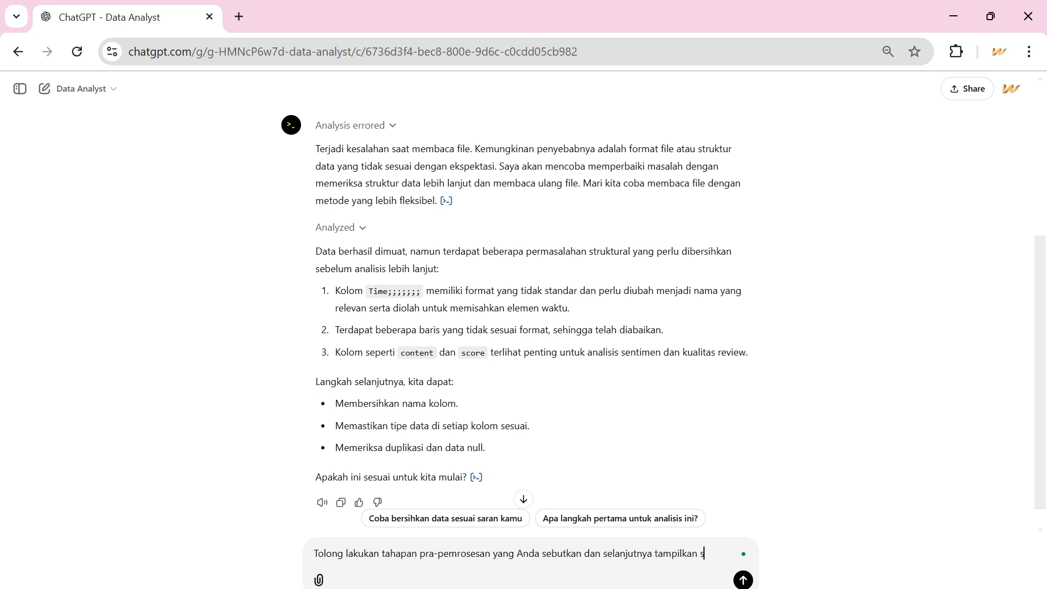
type("etuidaknya 20 data ")
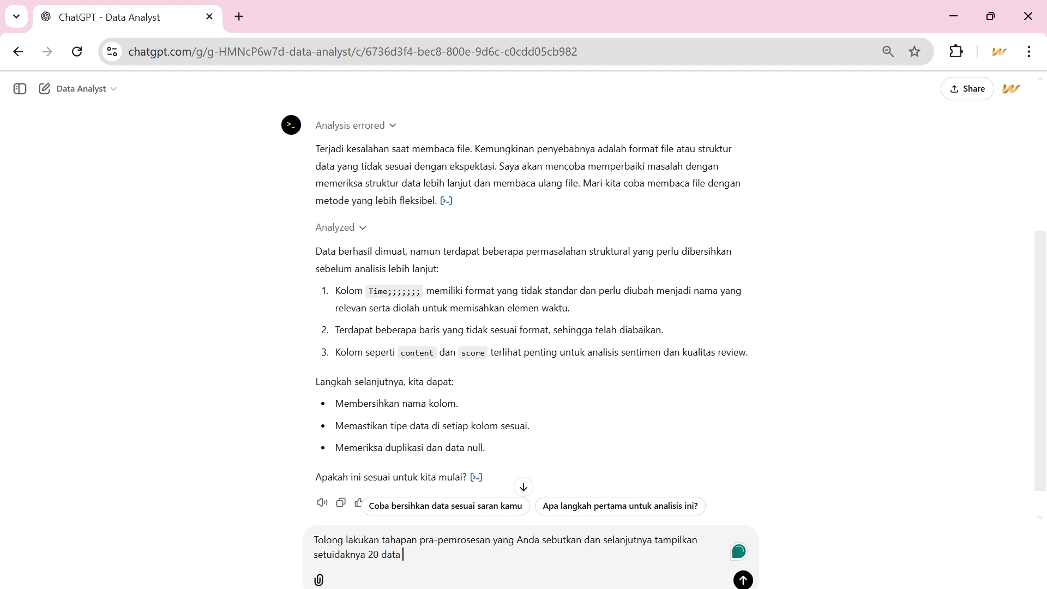
type("pada dataset yang t")
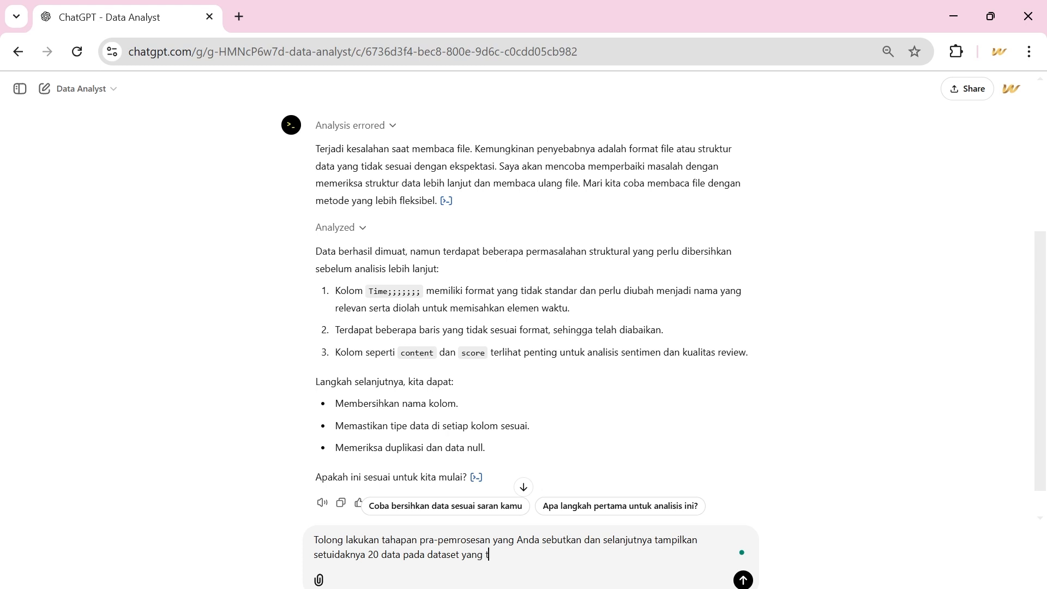
type("elah melalui tahapan pra-pem")
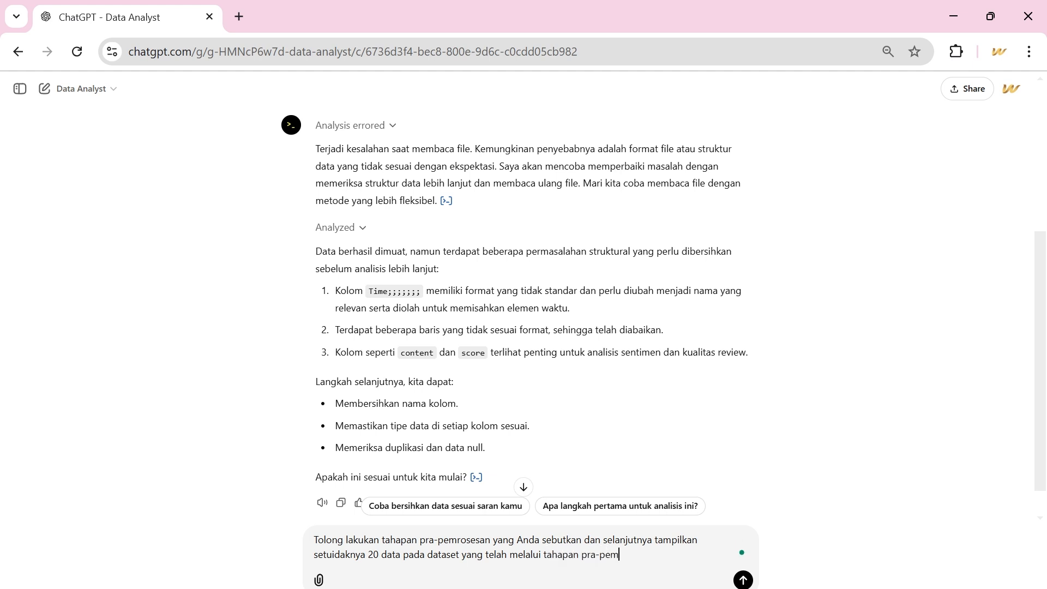
type("rosesan")
key("Return")
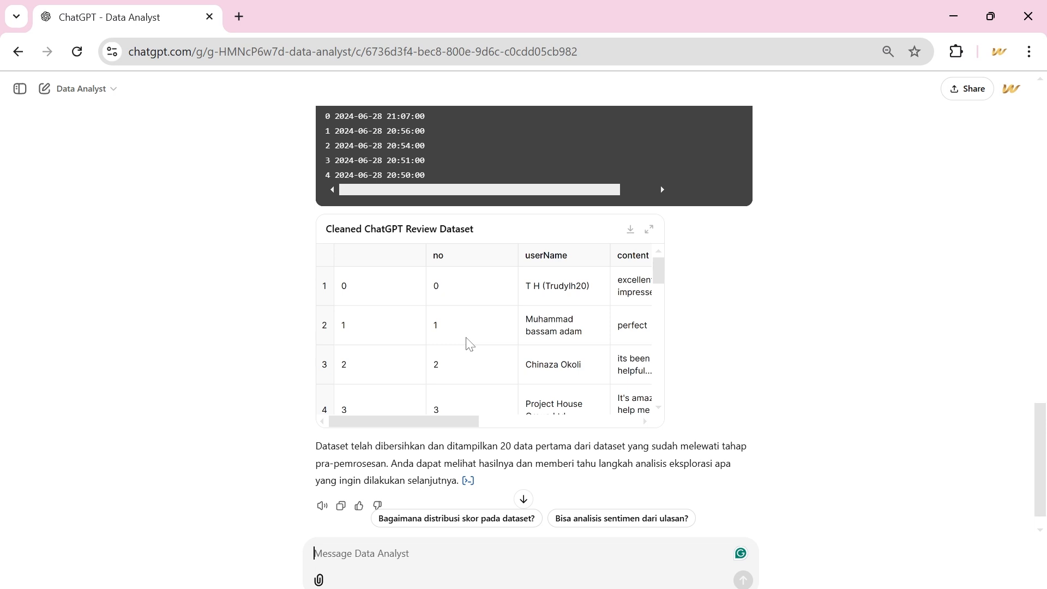
Examine the rows and columns of the Cleaned ChatGPT Review Dataset table, including the score and time columns.
scroll(467, 343, "right", 5)
scroll(467, 344, "left", 5)
scroll(468, 343, "down", 10)
scroll(468, 343, "right", 5)
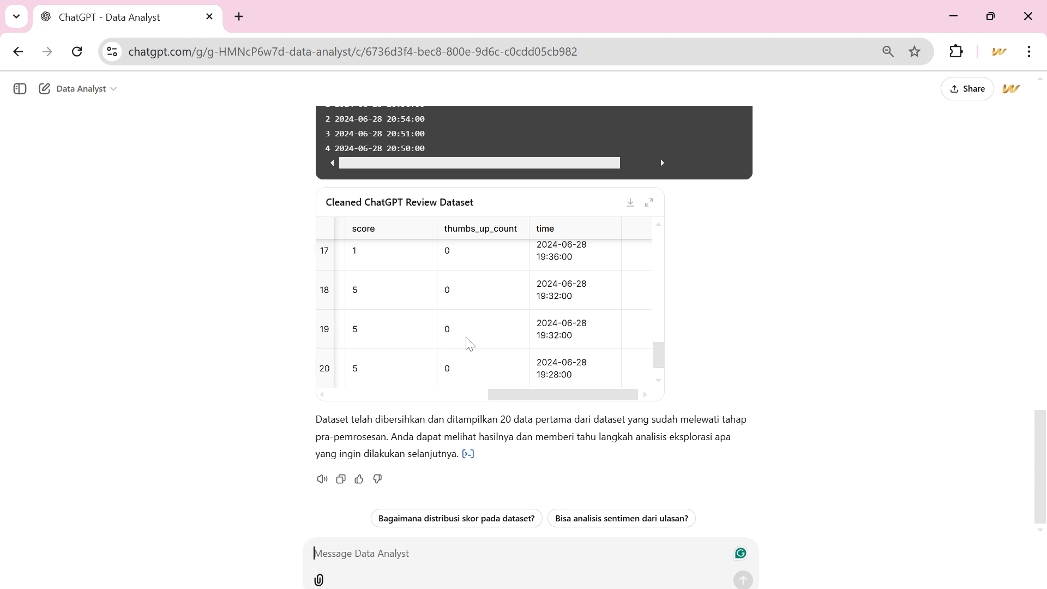
scroll(468, 344, "up", 10)
scroll(467, 344, "left", 5)
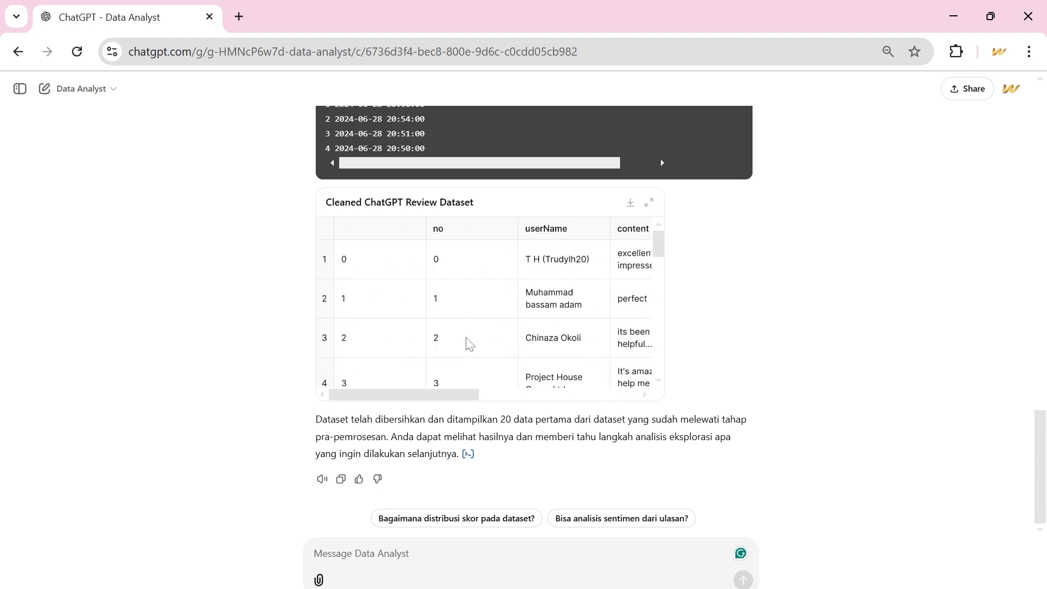
scroll(467, 343, "up", 1)
scroll(467, 344, "right", 5)
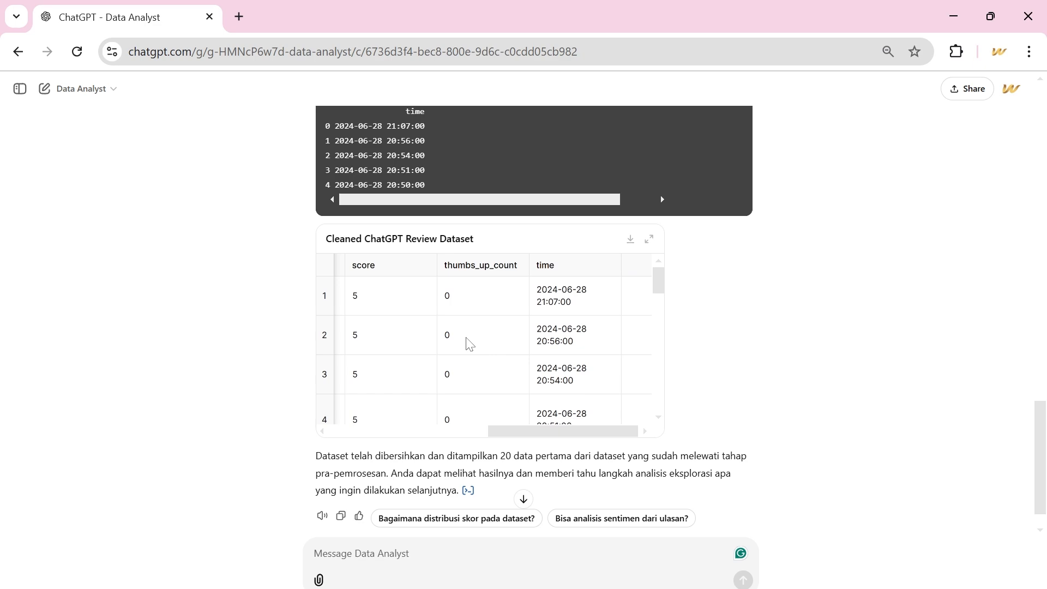
scroll(467, 343, "left", 5)
scroll(468, 343, "down", 5)
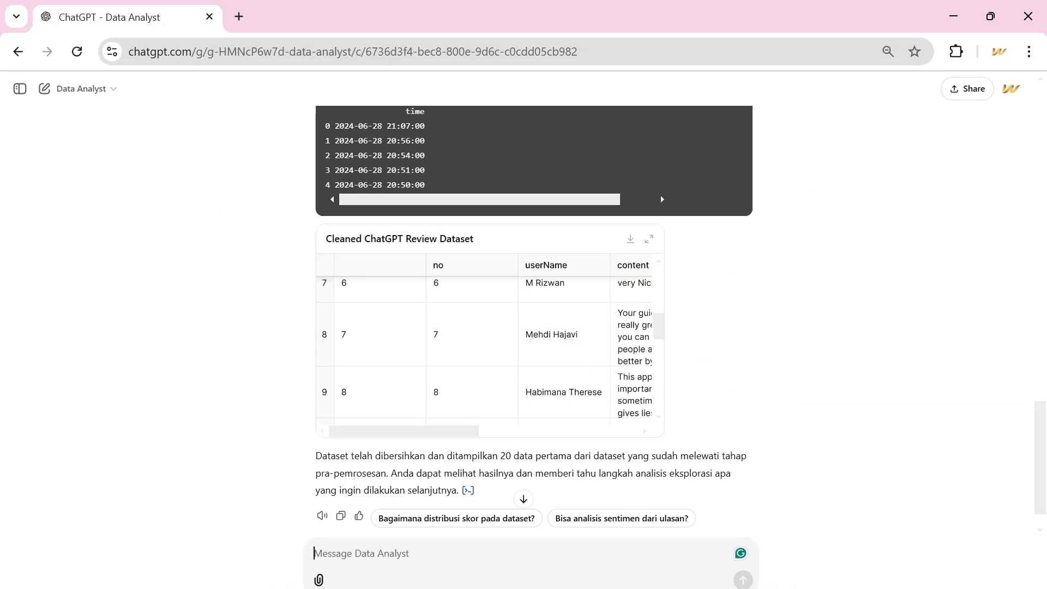
Send the prompt "Lanjutkan dengan analisis skor review dan berikan saya visualisasi data yang sesuai." and review the generated code and chart.
type("Lanjutkan dengan analisis skor review dan berikan saya visualisasi data yang sesuai.")
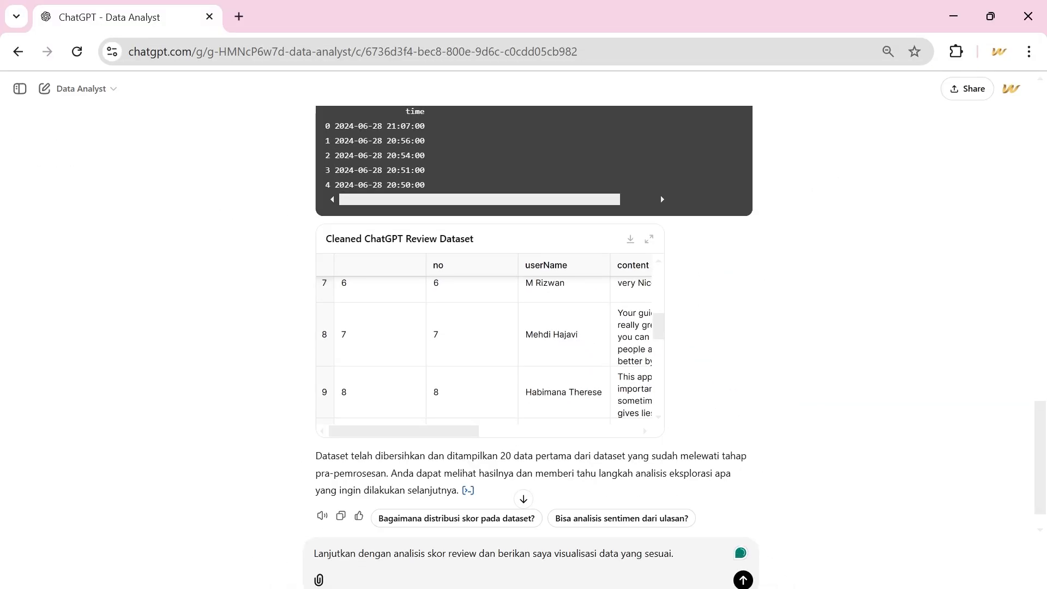
key("Return")
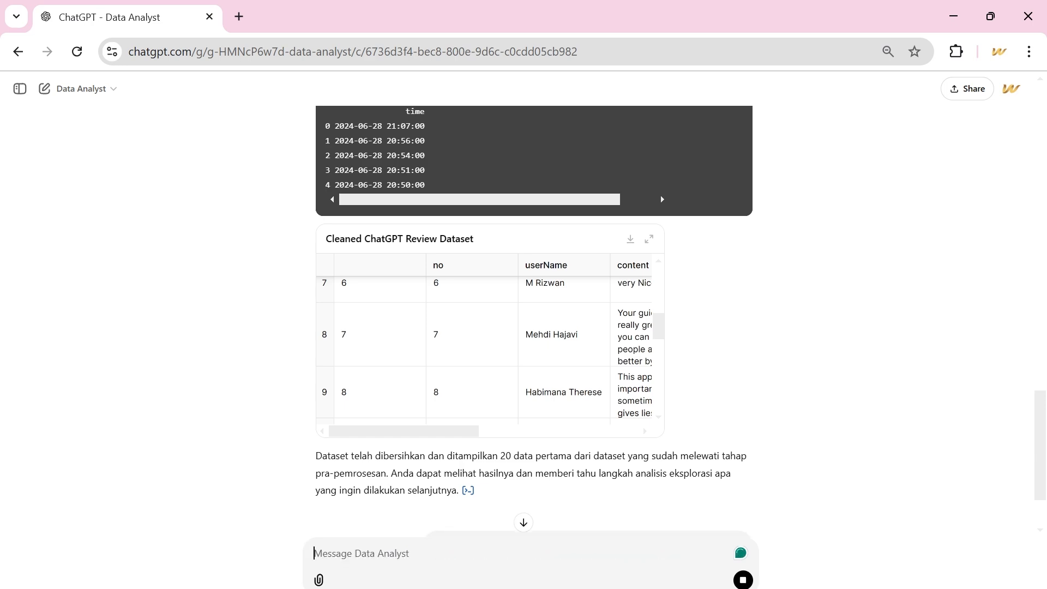
scroll(732, 493, "down", 10)
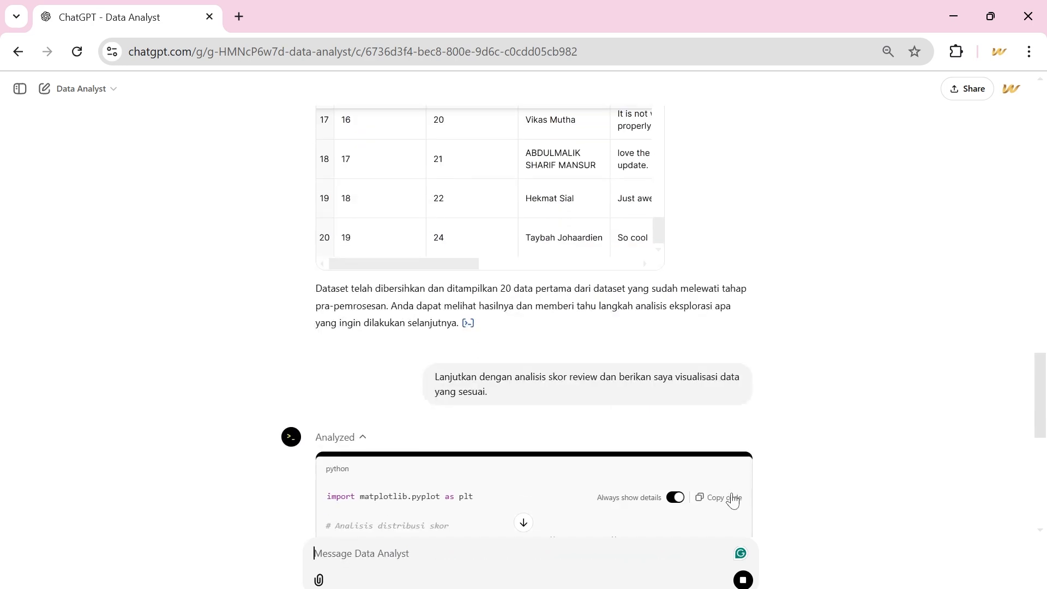
scroll(732, 494, "up", 4)
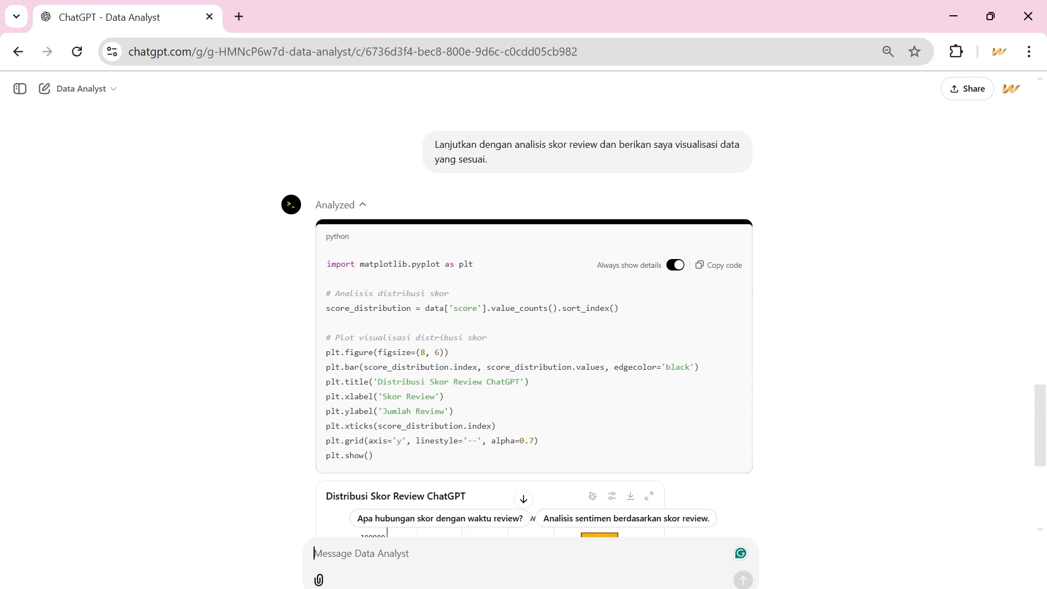
scroll(640, 400, "down", 2)
scroll(382, 274, "down", 3)
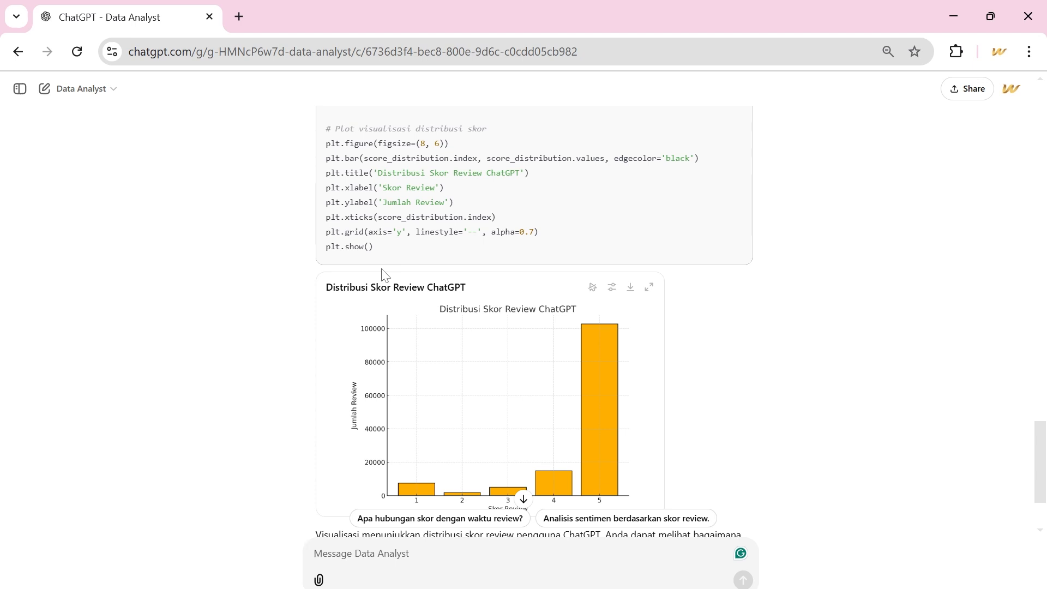
scroll(382, 275, "down", 2)
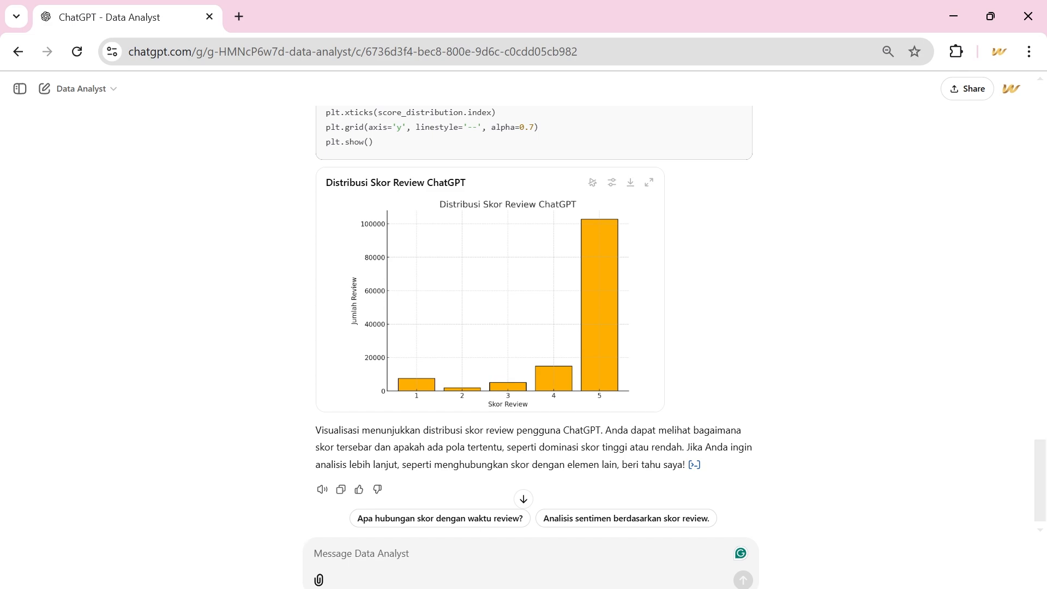
Switch to Draft Buku ChatGPT.docx in Word to compare its review score charts with the generated one, and return to the ChatGPT chat.
mouse_move(499, 588)
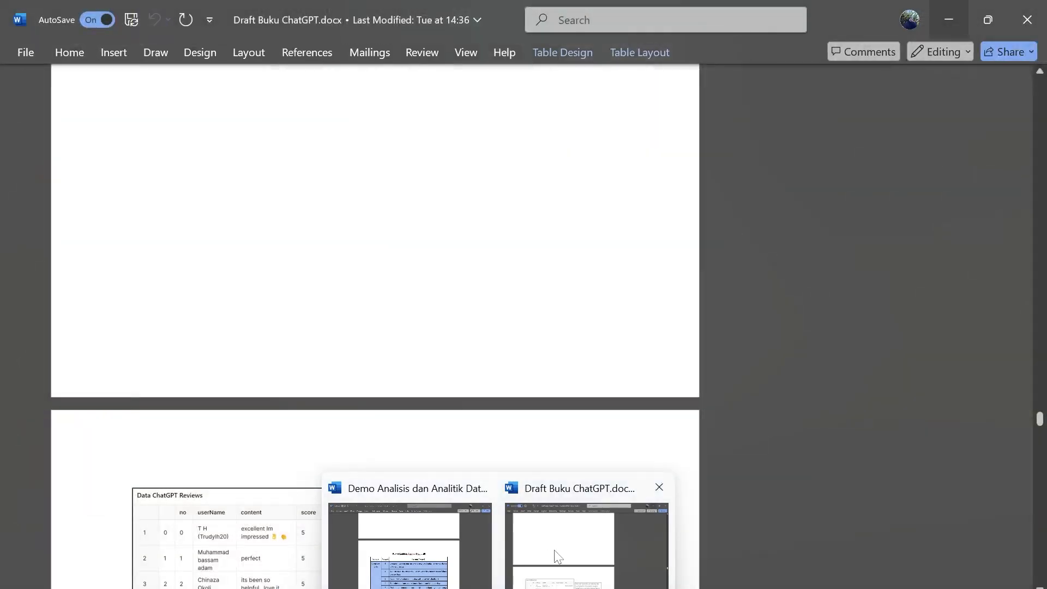
left_click(554, 552)
scroll(555, 552, "down", 5)
scroll(554, 552, "down", 10)
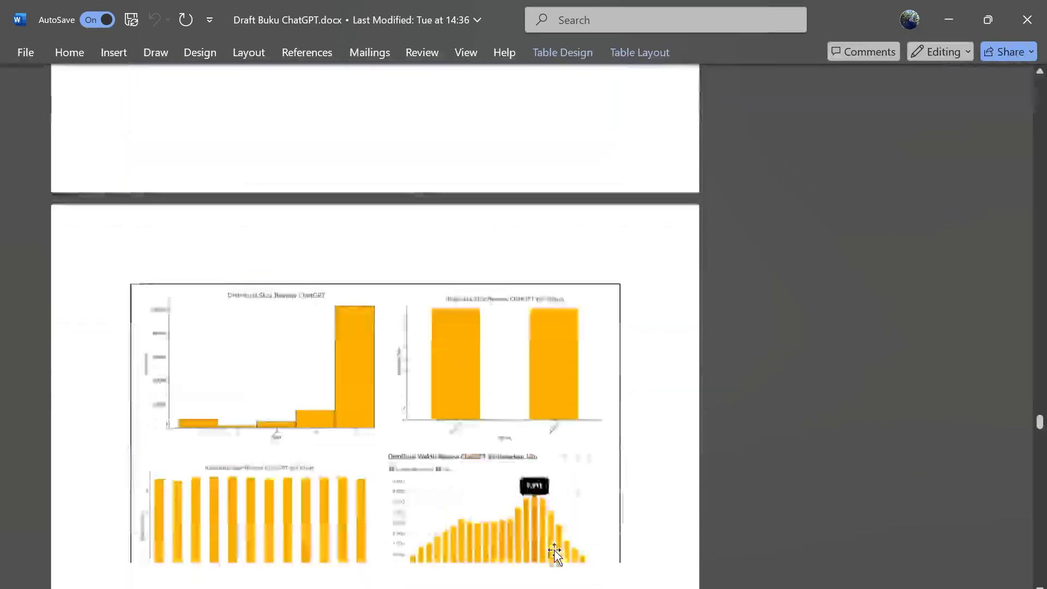
scroll(212, 153, "up", 1)
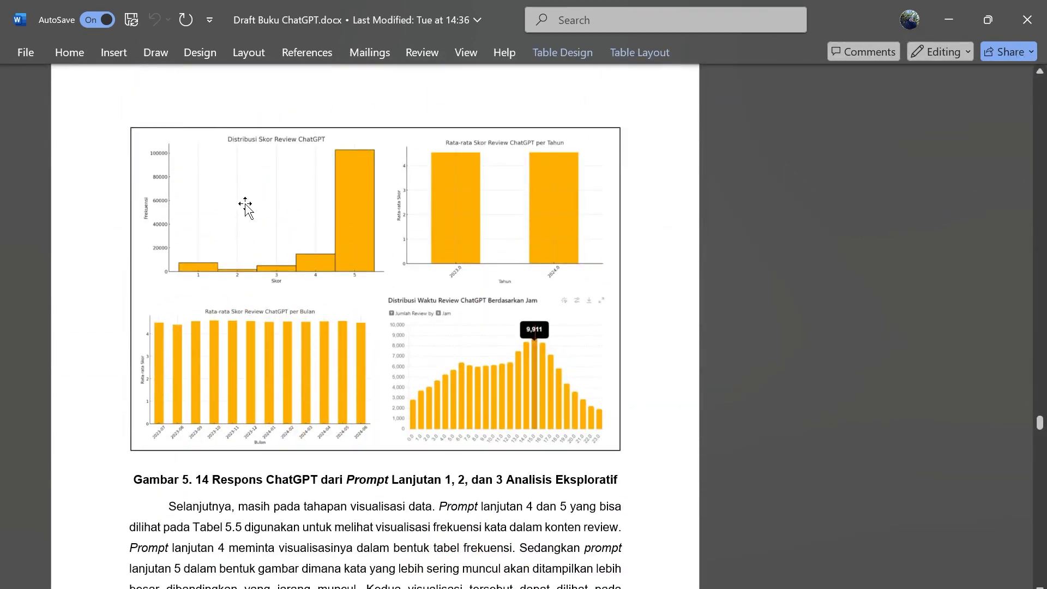
mouse_move(462, 588)
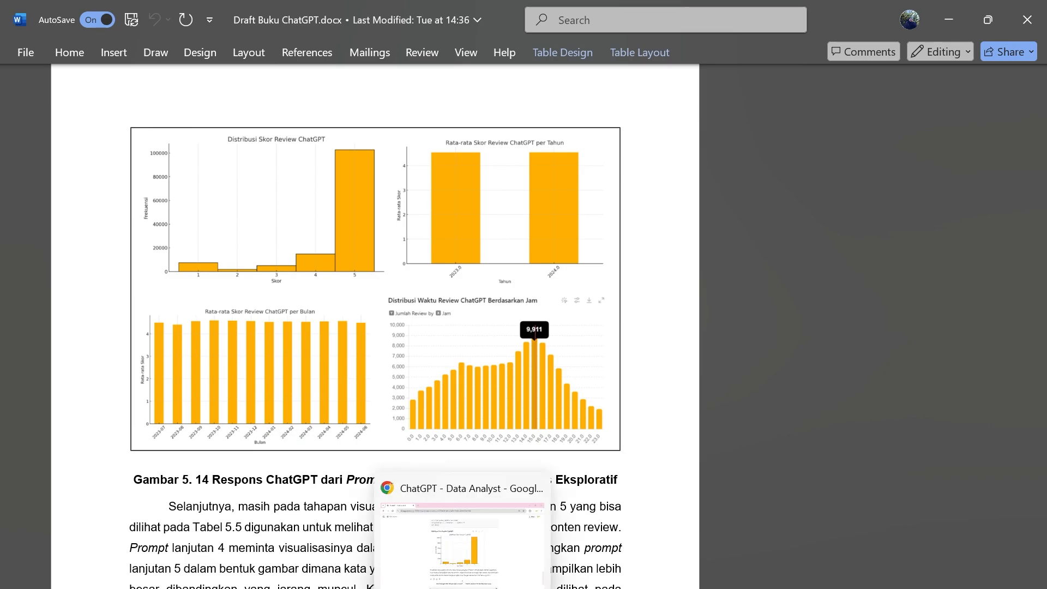
left_click(462, 545)
scroll(508, 409, "down", 1)
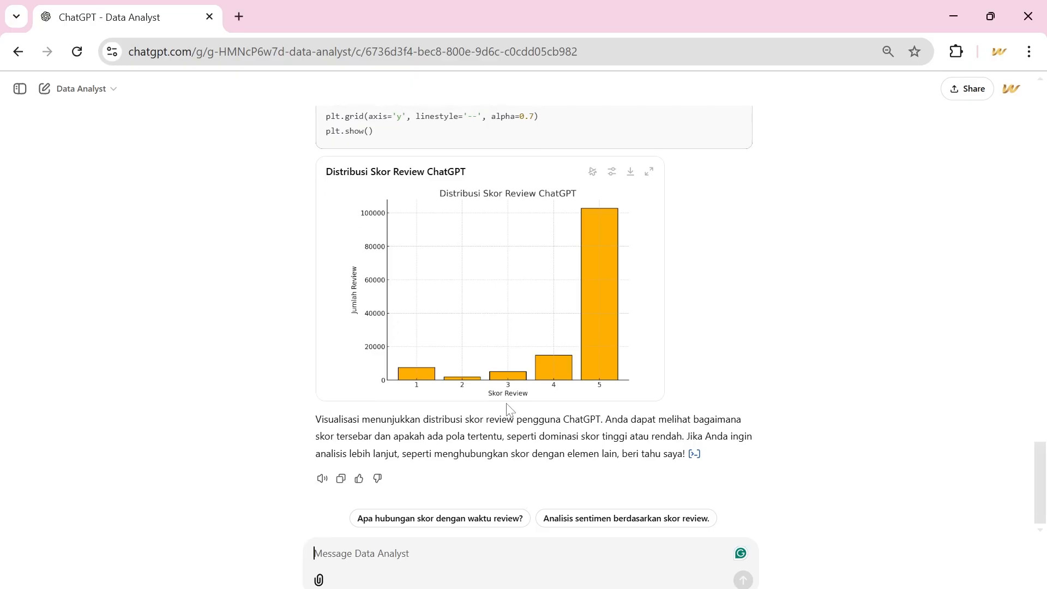
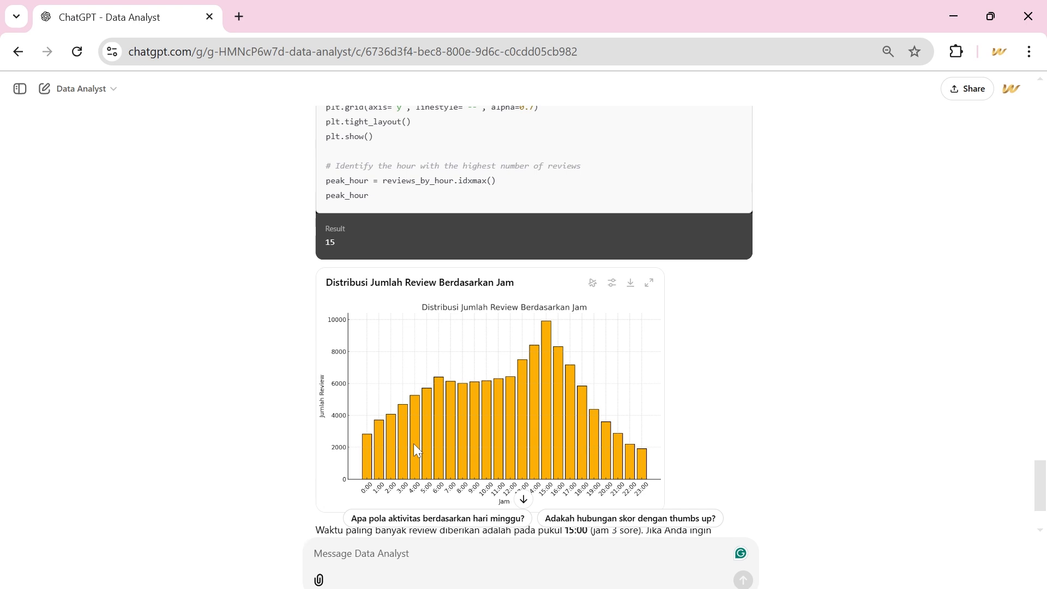
Review the chart of review counts by hour and compare it with the charts in Draft Buku ChatGPT.docx in Word.
scroll(413, 443, "down", 2)
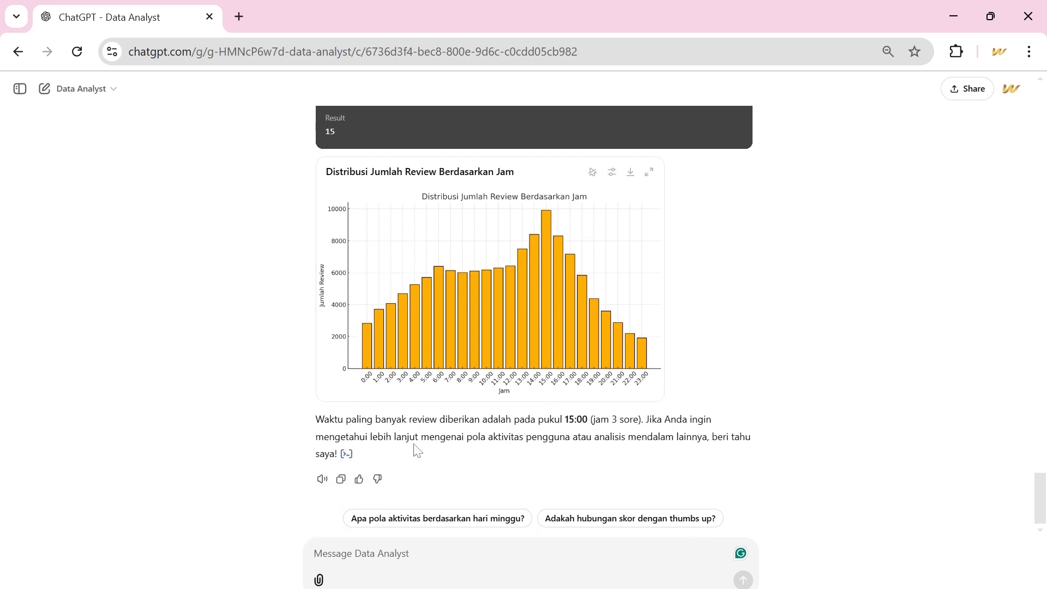
left_click(498, 588)
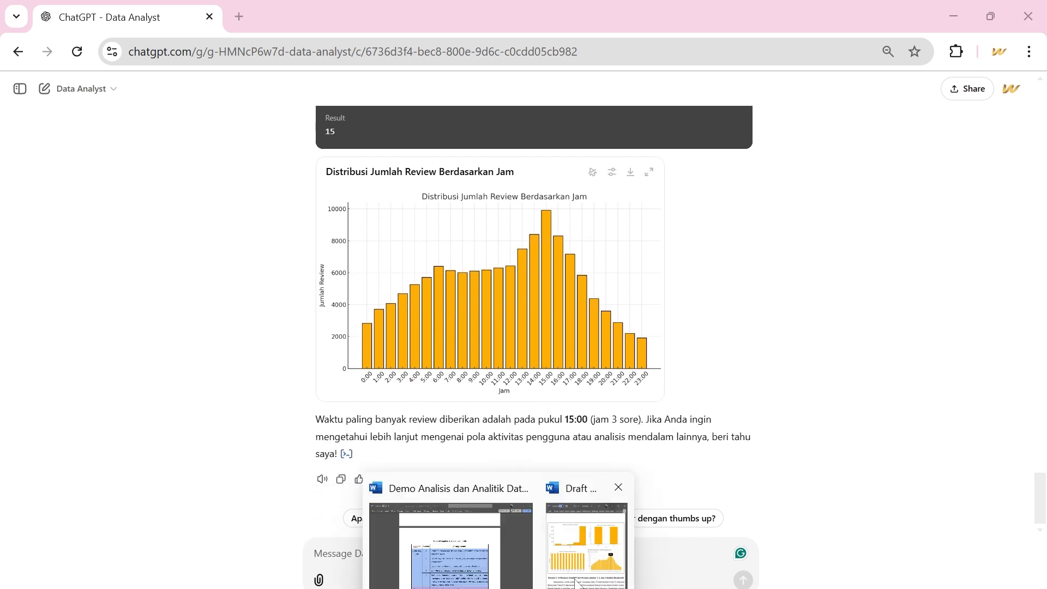
mouse_move(576, 583)
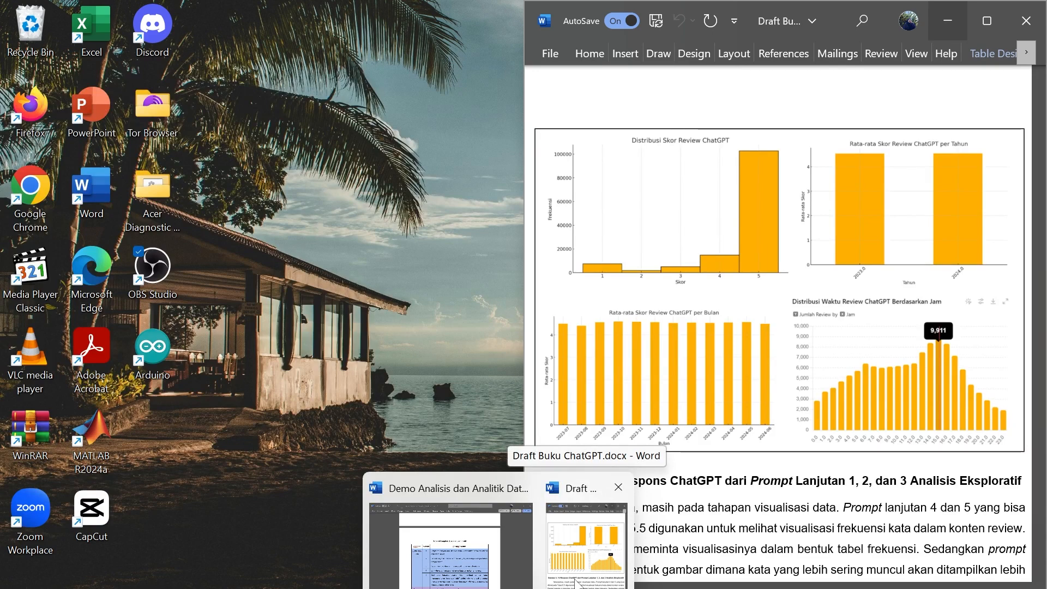
left_click(579, 583)
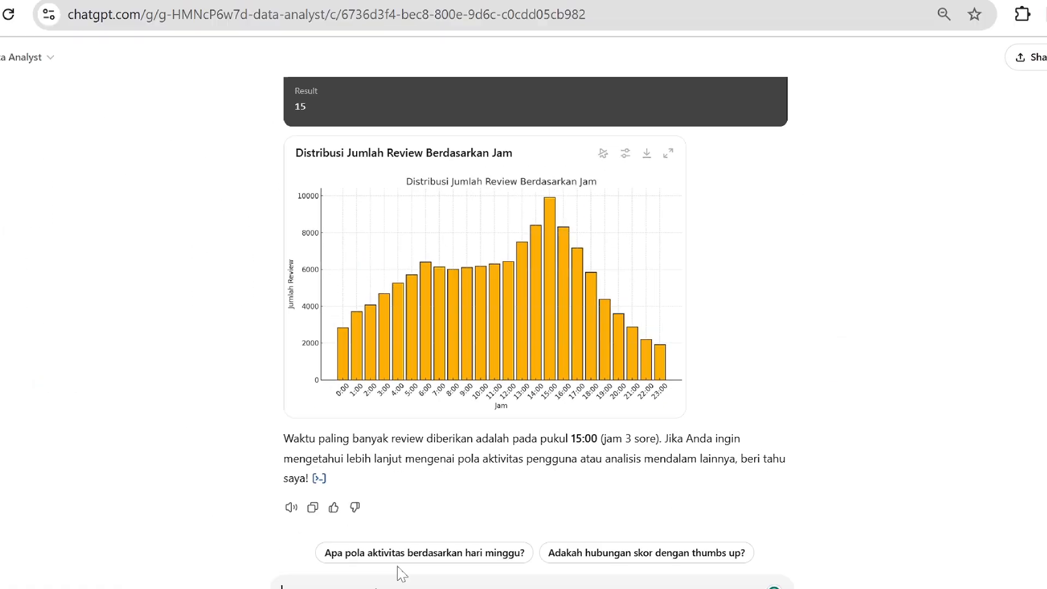
Send the copied prompt for a word frequency table of the review content in ChatGPT and examine the table down to its last rows.
type("Berikutnya berikan tabel frekuensi kata dalam konten review.")
key("Return")
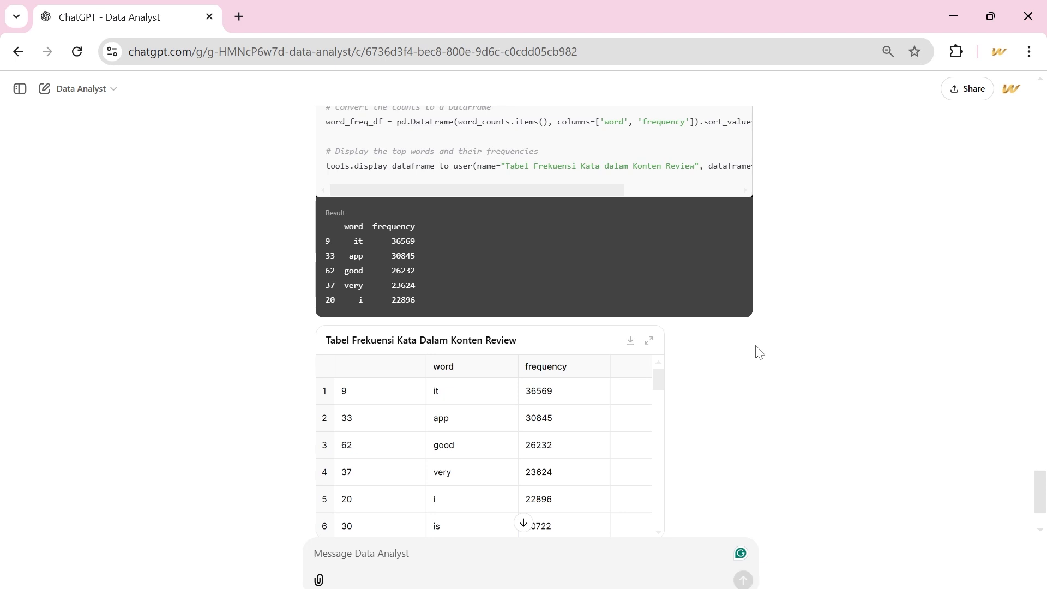
scroll(760, 353, "down", 1)
scroll(556, 402, "down", 6)
scroll(558, 401, "down", 10)
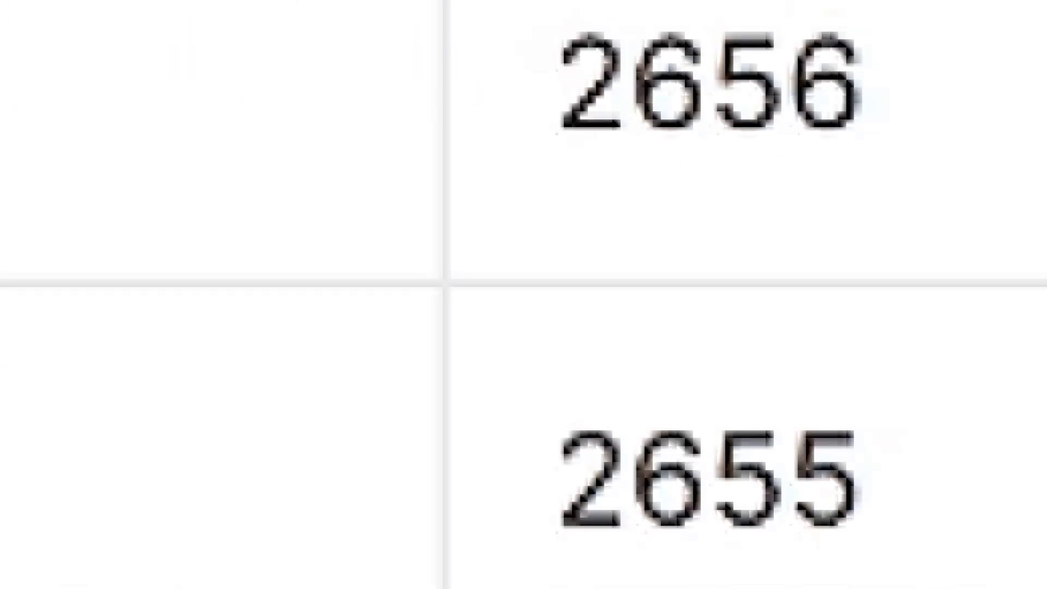
Send the copied prompt for an image combining several words, with the most frequent words largest, after replacing its question mark with a period.
type("Dari data tersebut bisakah kita membuat gambar yang menggabungkan beberapa kata? Untuk kata yang paling sering muncul akan ditulis paling besar dan untuk kata yang paling sedikit kemunculannya sebaliknya.")
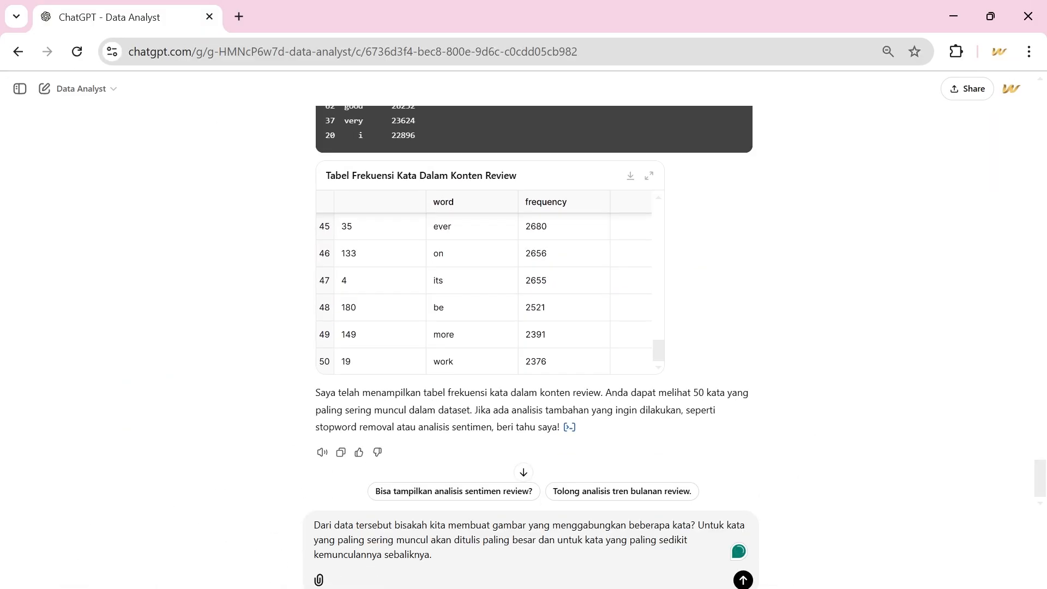
key("BackSpace")
type(".")
key("Return")
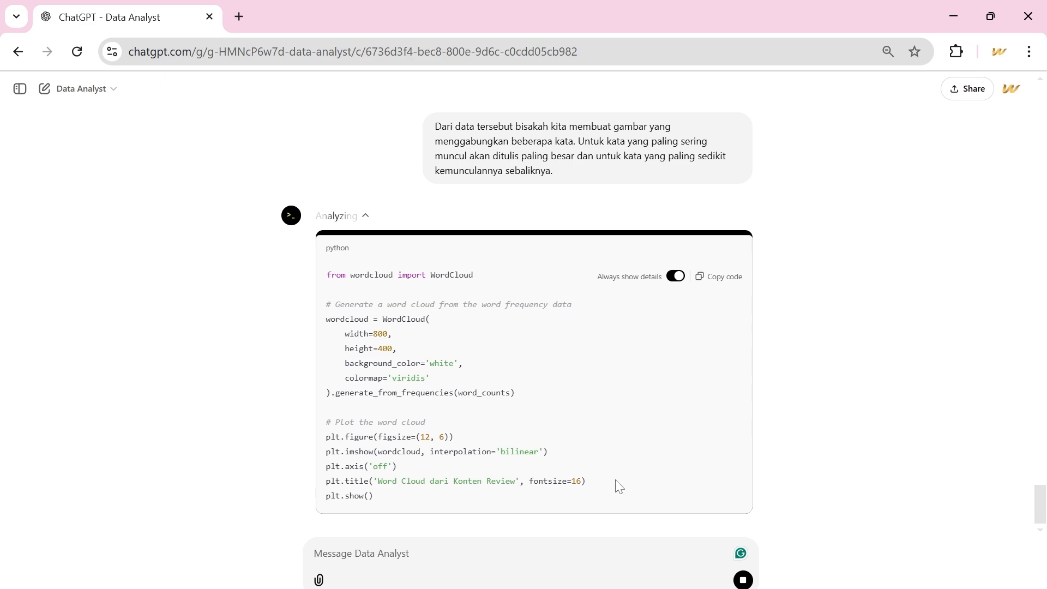
Bring up Draft Buku ChatGPT.docx in Word at Gambar 5.15 and arrange it side by side with the ChatGPT window.
left_click(576, 568)
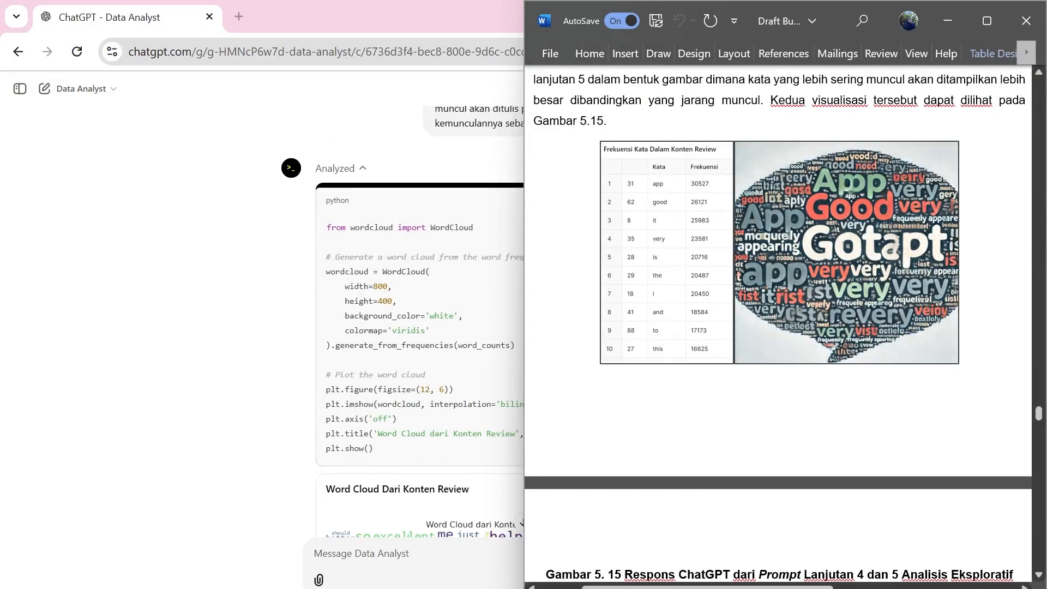
scroll(778, 324, "down", 1)
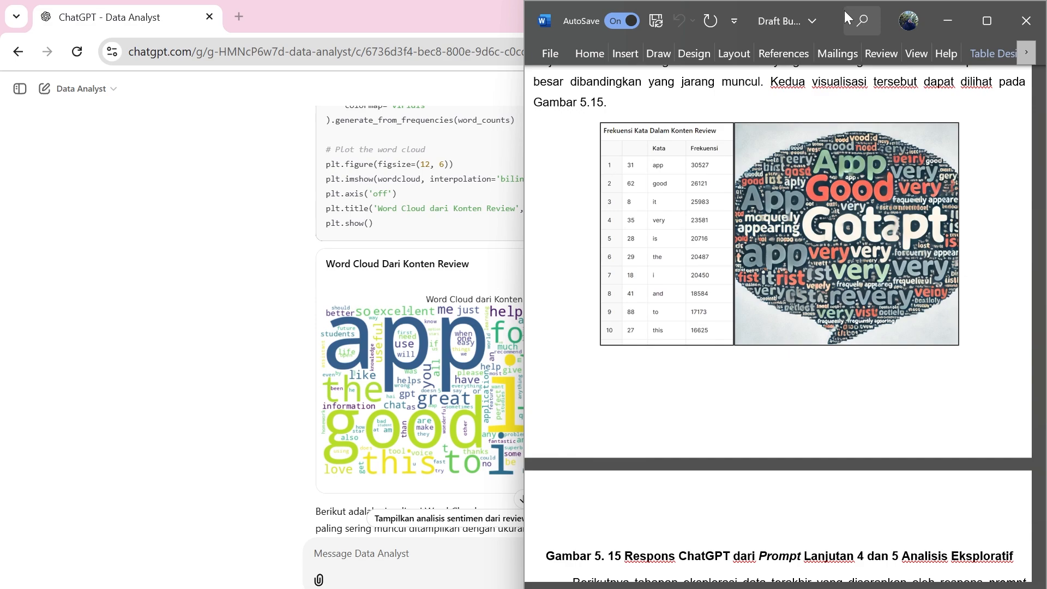
left_click_drag(836, 10, 771, 113)
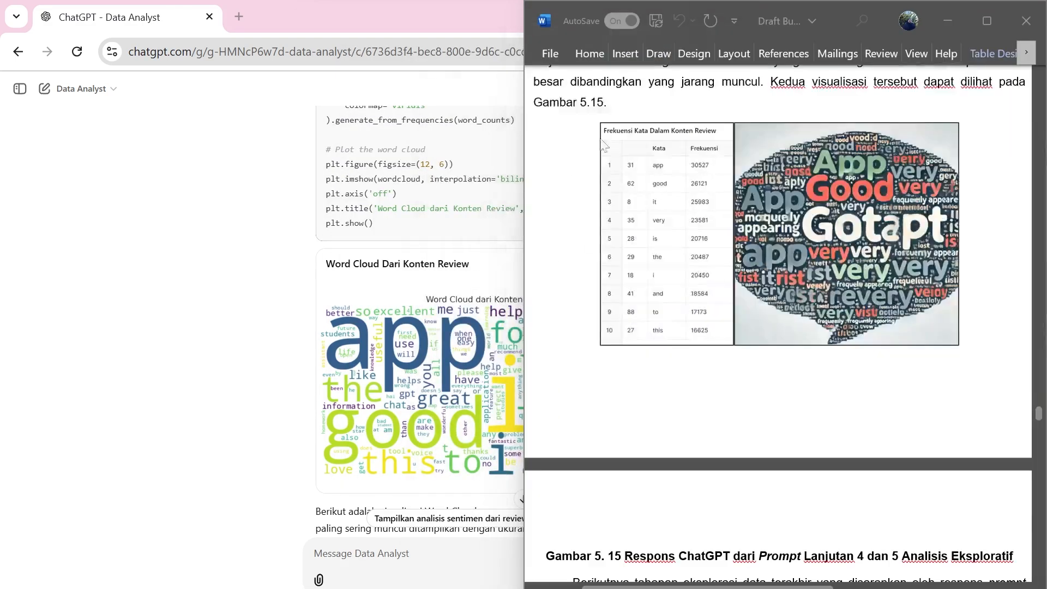
left_click(201, 145)
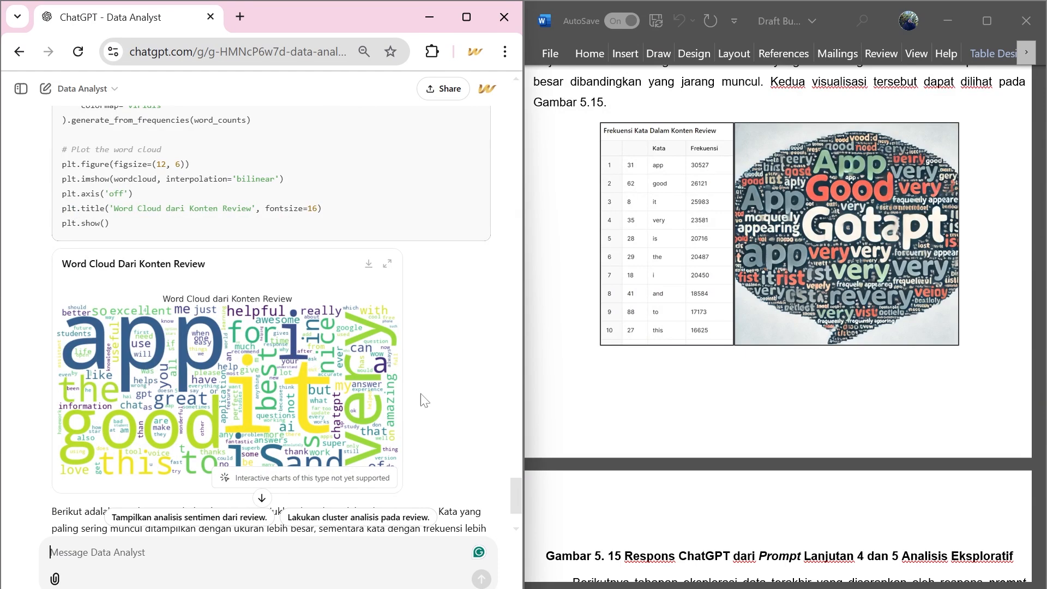
Compare the generated word cloud and word frequency table with the figures in the Word draft.
scroll(349, 409, "down", 1)
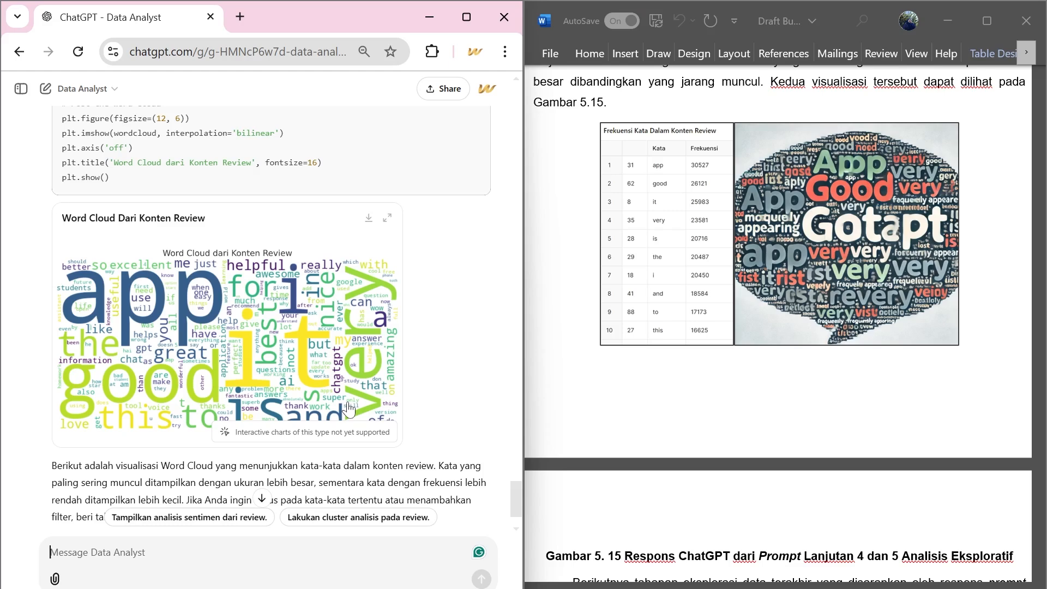
scroll(218, 349, "up", 15)
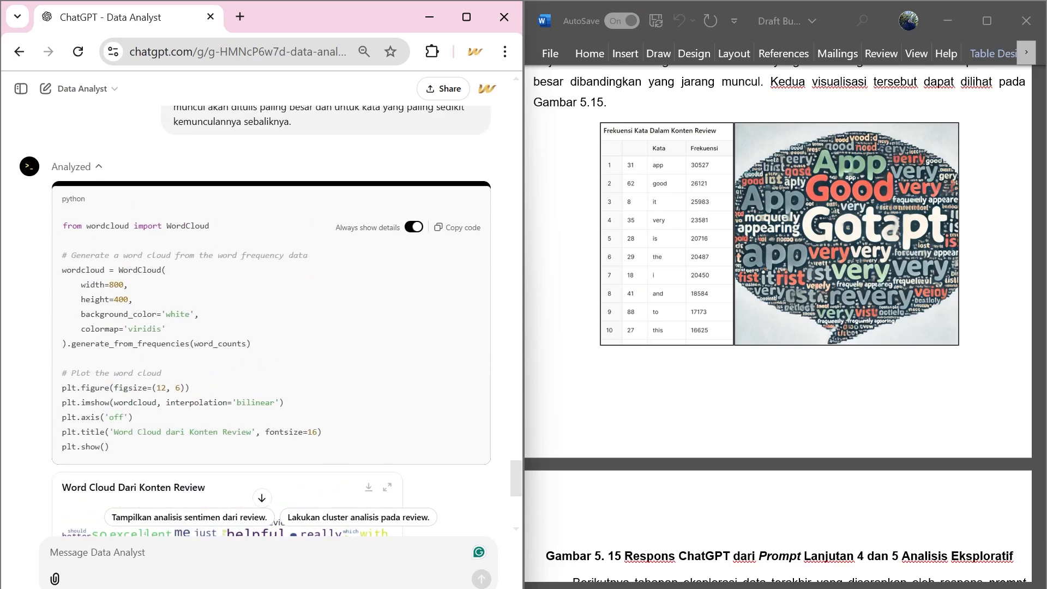
scroll(220, 352, "up", 3)
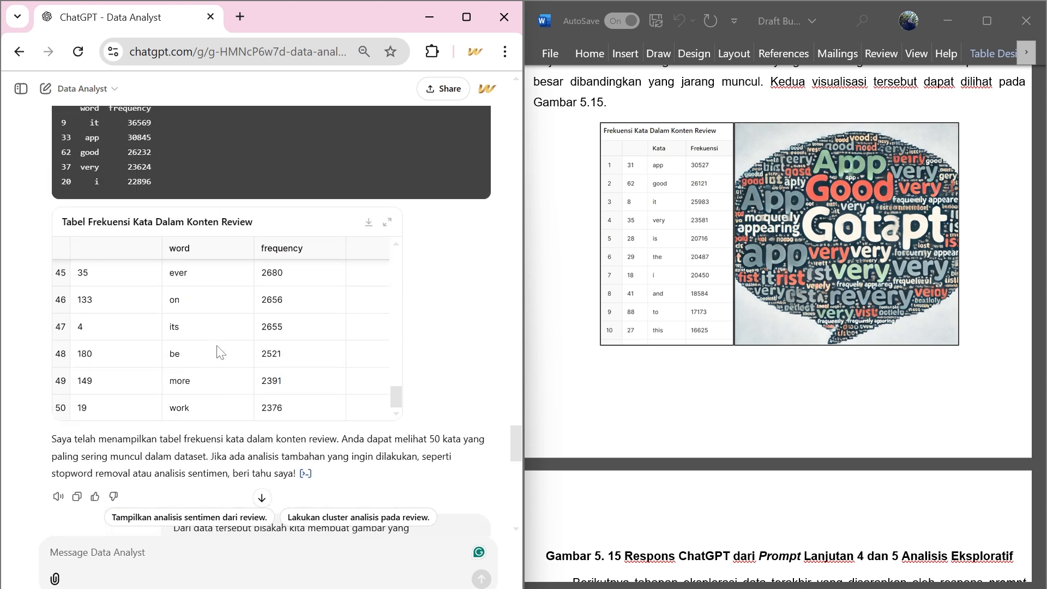
scroll(219, 352, "down", 15)
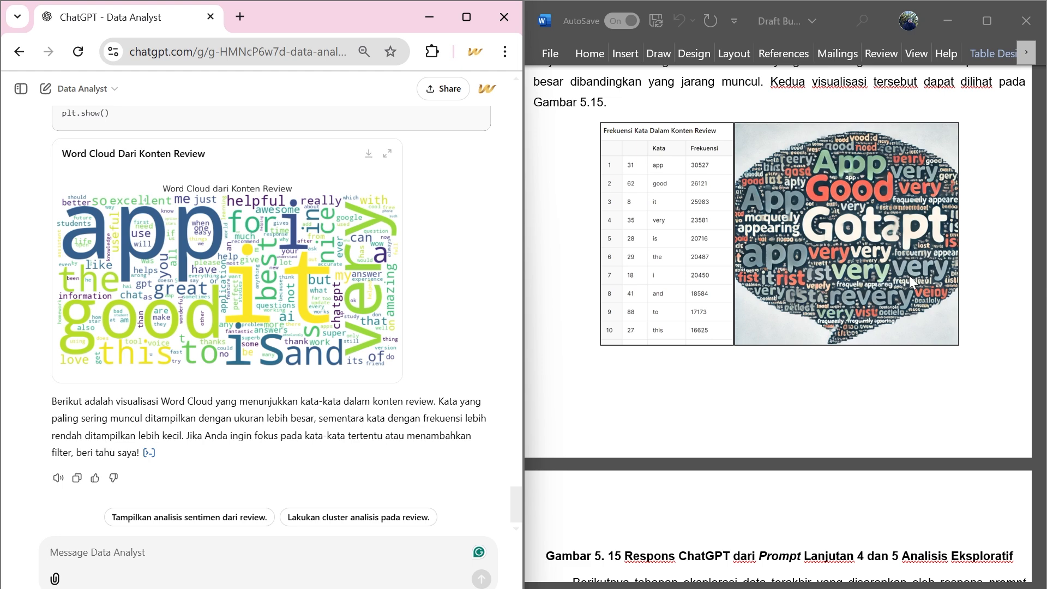
scroll(911, 281, "up", 6)
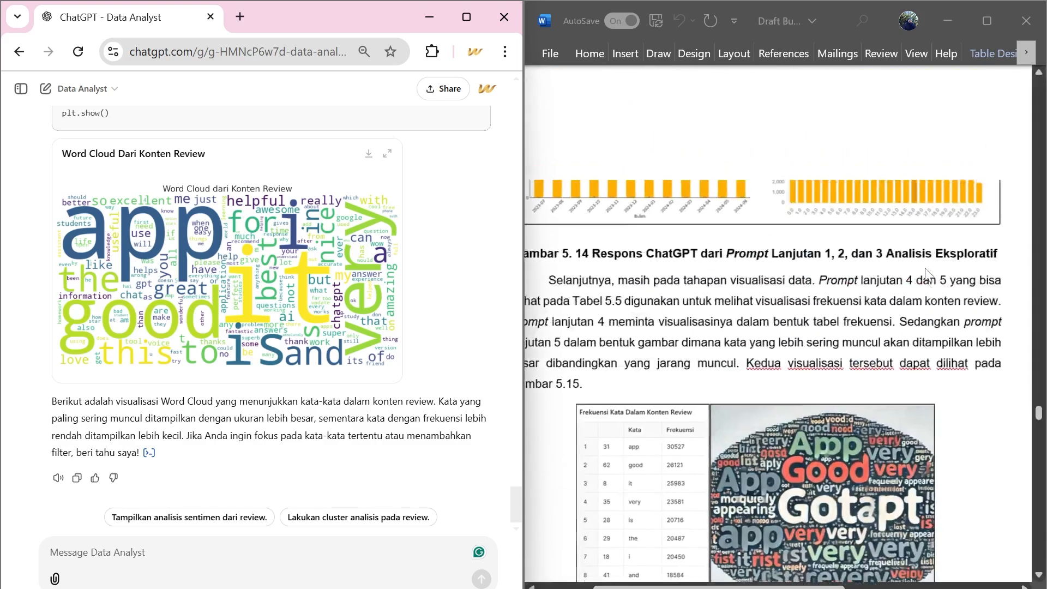
scroll(925, 268, "up", 2)
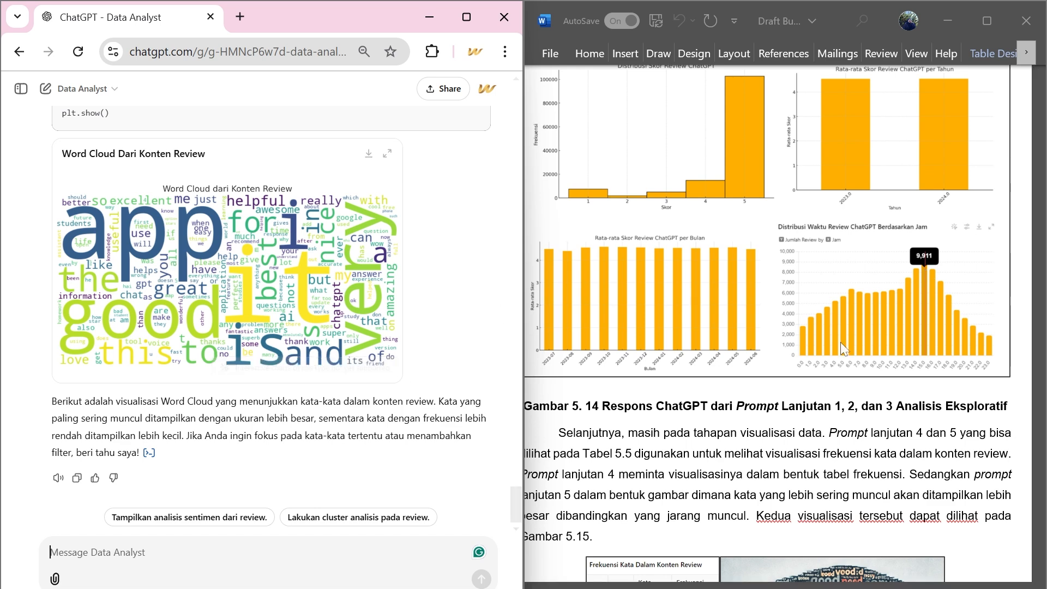
scroll(840, 342, "down", 3)
scroll(841, 343, "down", 1)
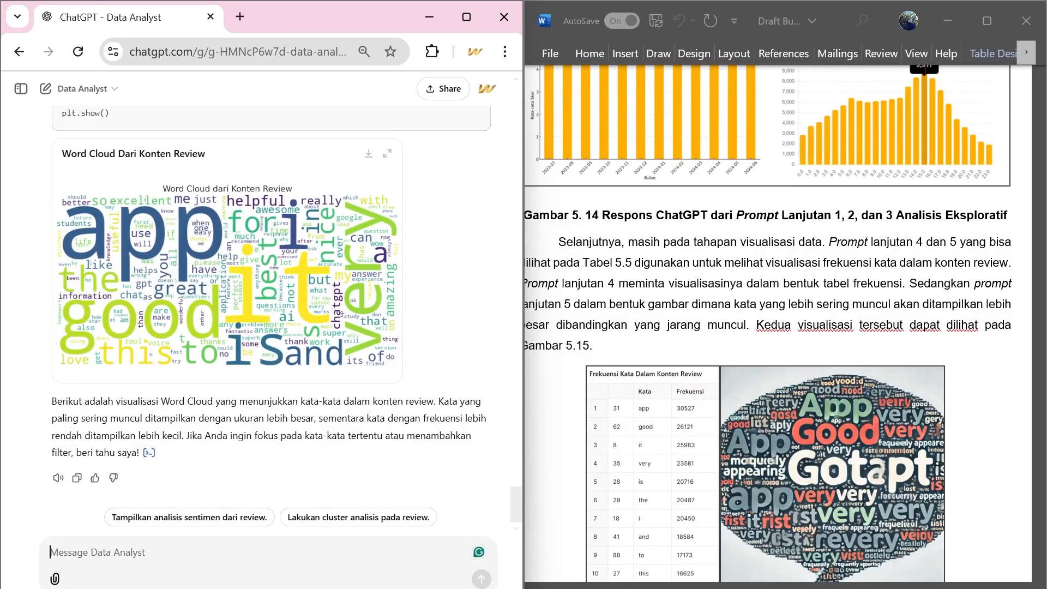
Send the prompt "Selanjutnya lakukan analisis sentimen secara bertahap." in the ChatGPT chat.
type("Selanjutnya lakukan analisis sentimen secara bertahap.")
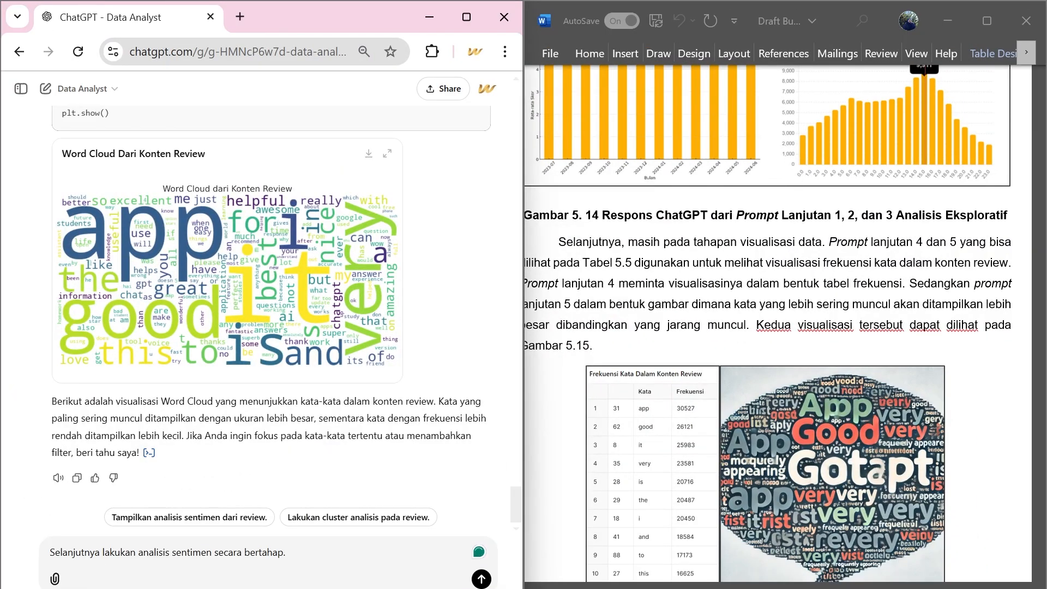
key("Return")
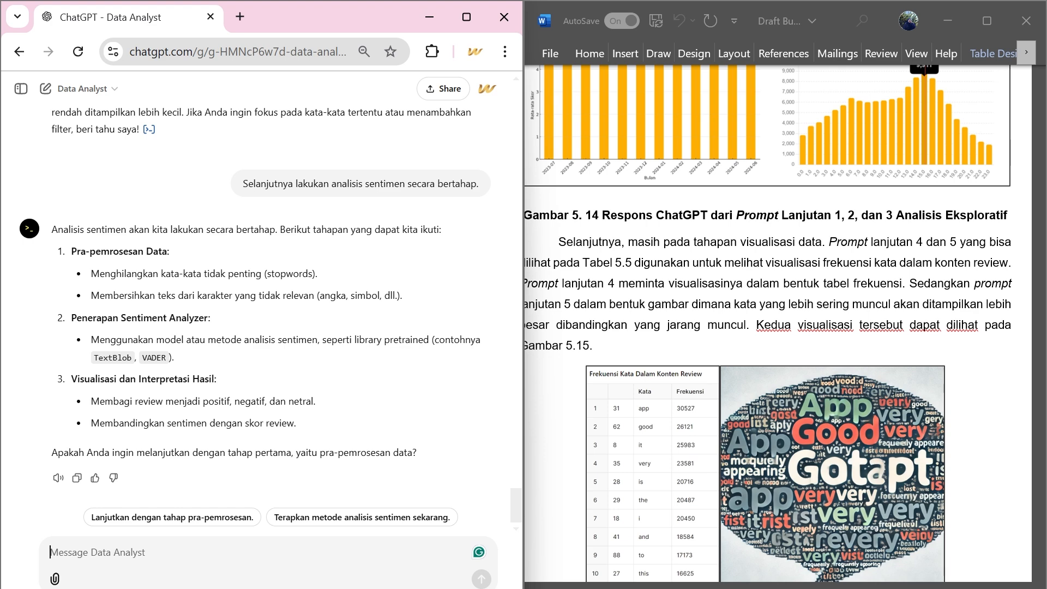
Send the prompt "Ya, lanjutkan tahapan untuk melakukan analisis sentimen yang Anda sebutkan.".
type("Ya, la")
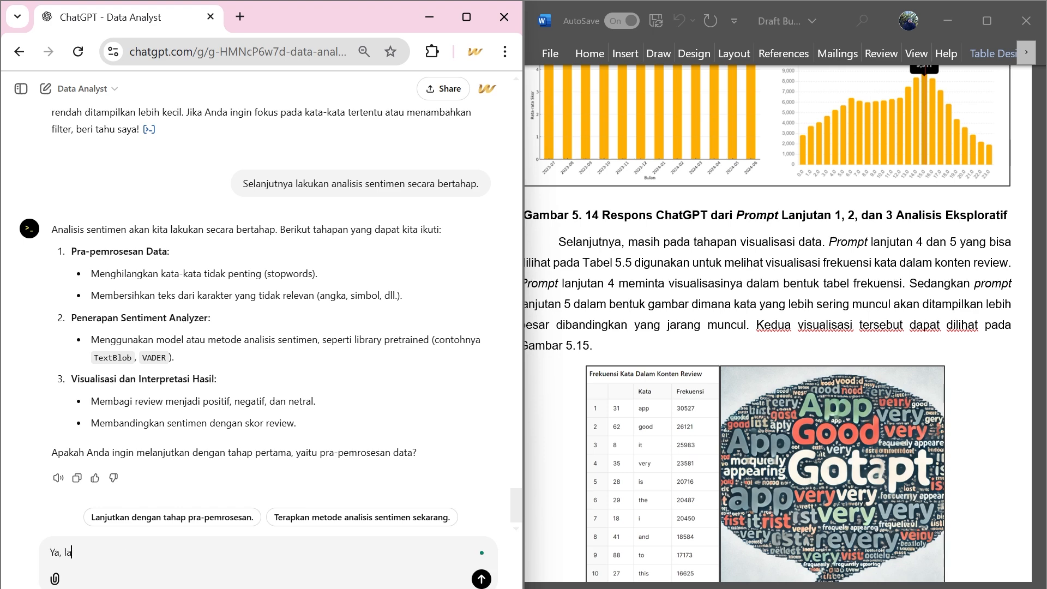
type("njutkan tahapan untuk melakukan a")
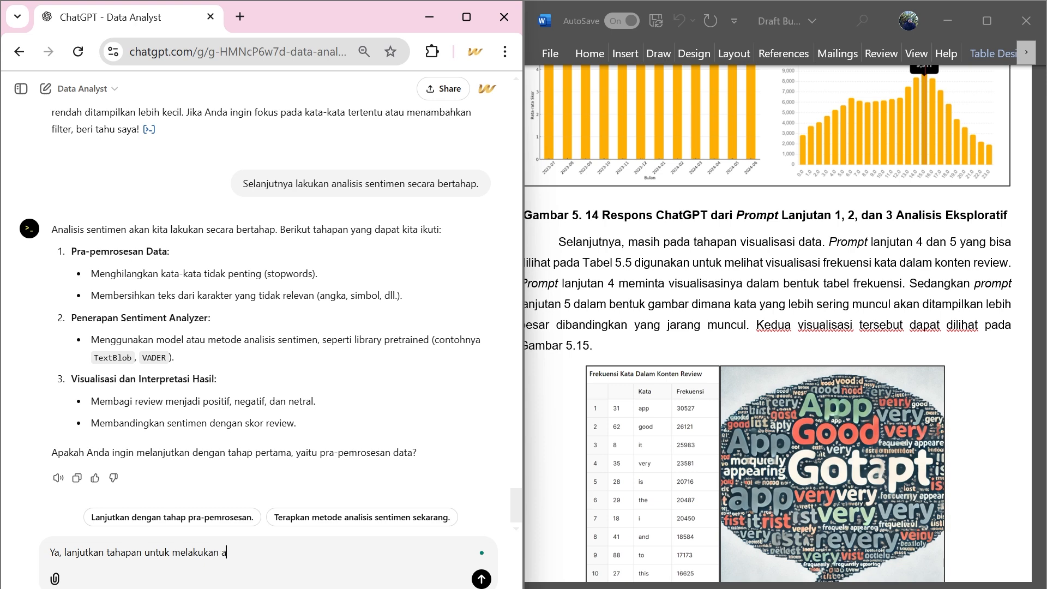
type("nalisis sentimen yang Anda seb")
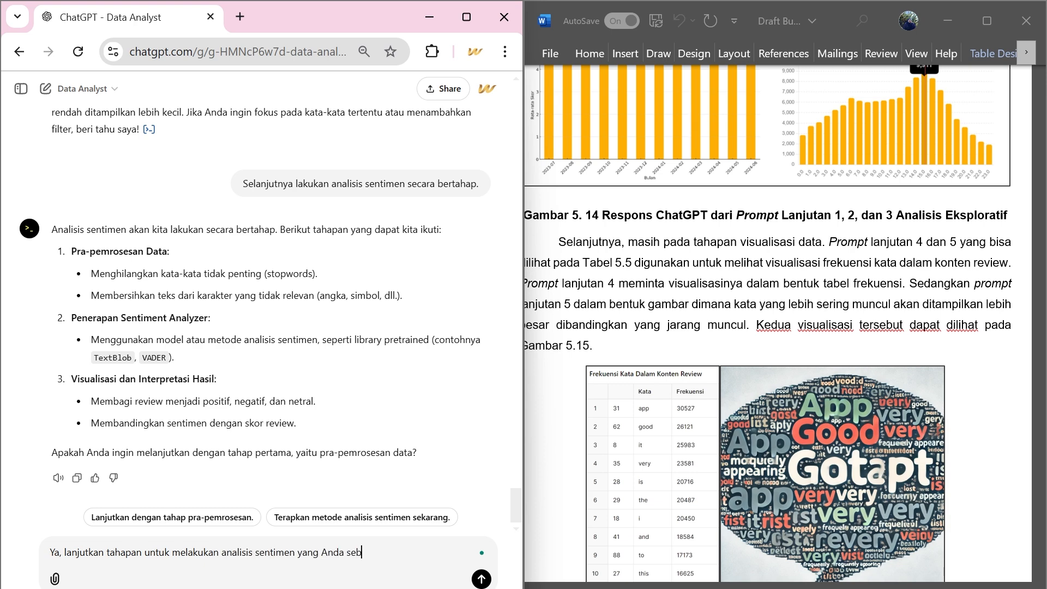
type("utkan.")
key("Return")
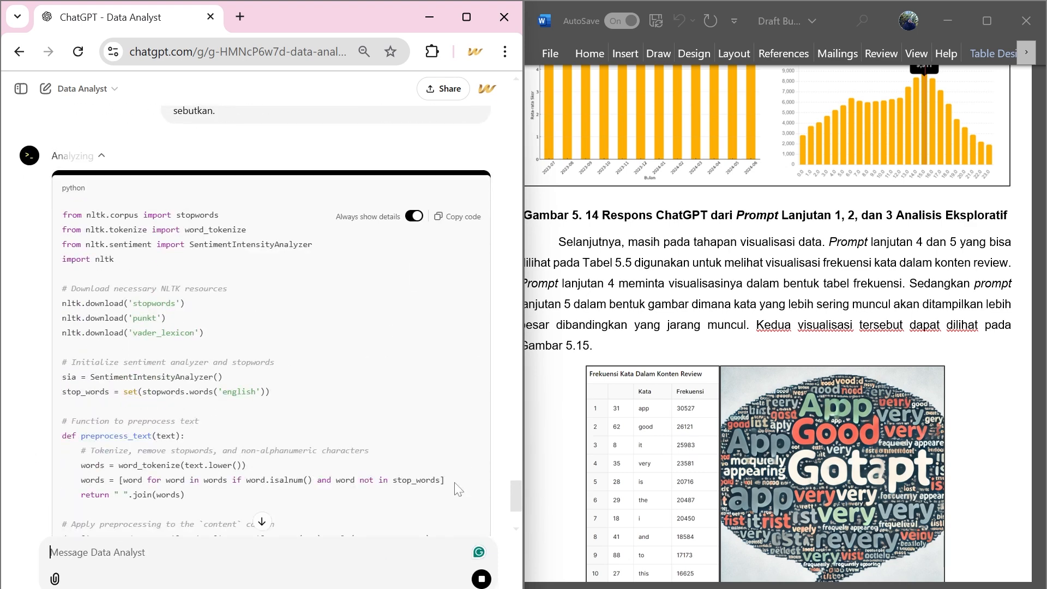
Maximize the ChatGPT window, examine the sentiment analysis code and its output, and collapse the analysis details.
scroll(459, 489, "down", 5)
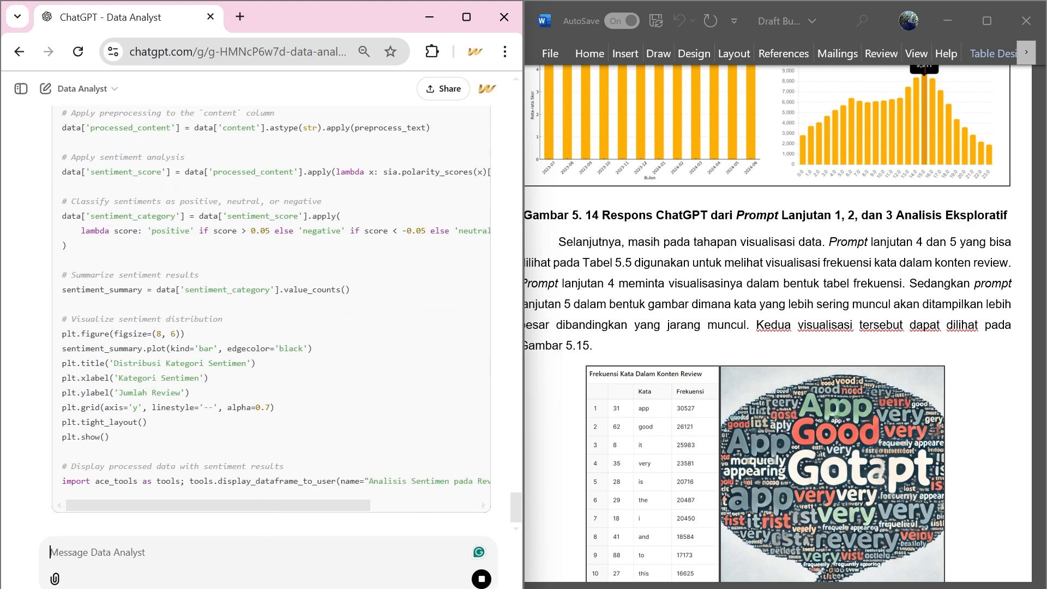
left_click(467, 16)
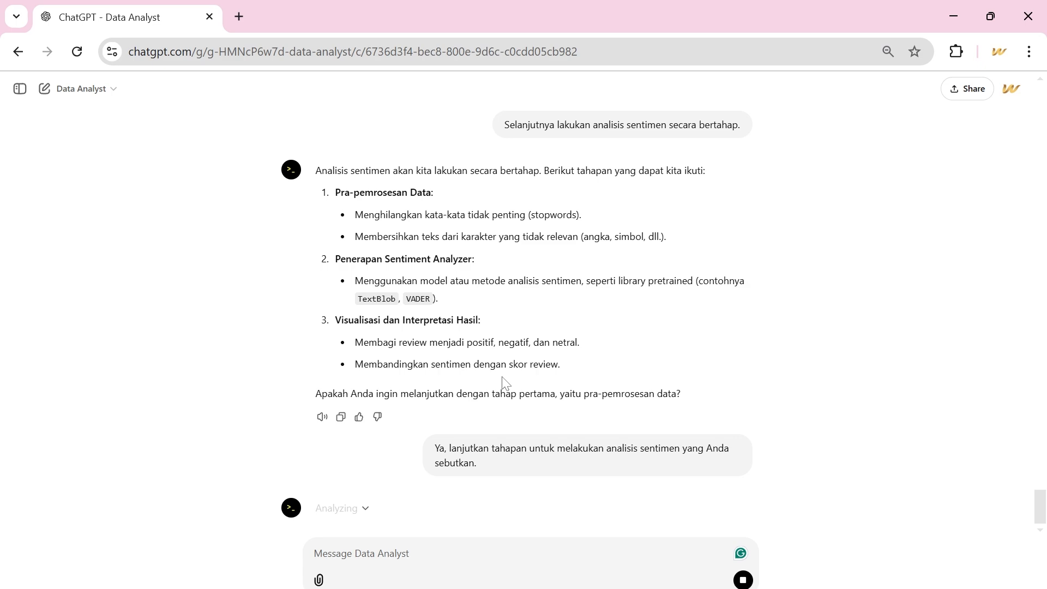
left_click(351, 512)
scroll(417, 377, "down", 9)
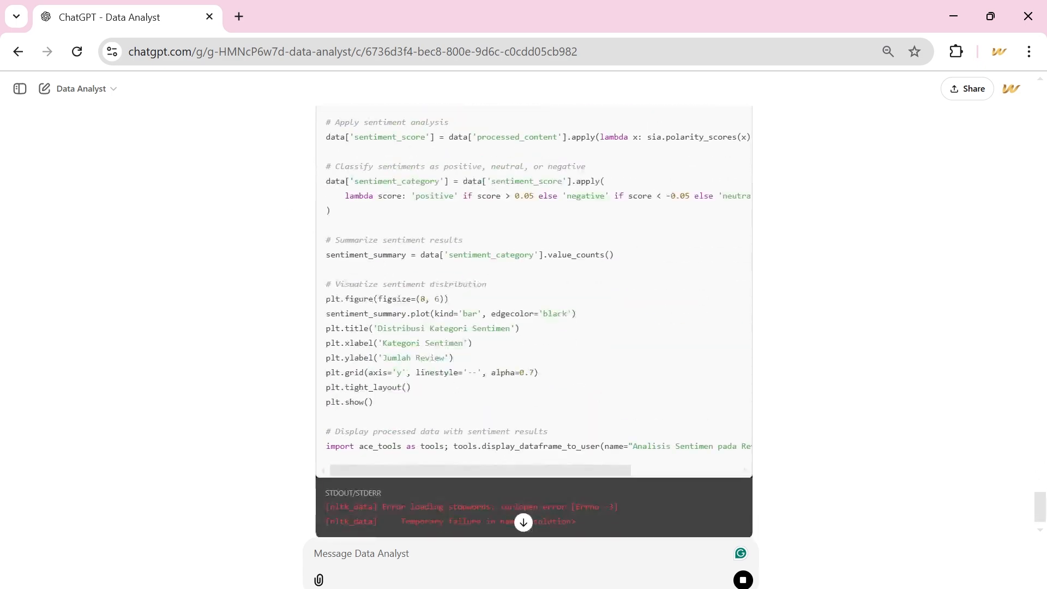
scroll(417, 376, "up", 10)
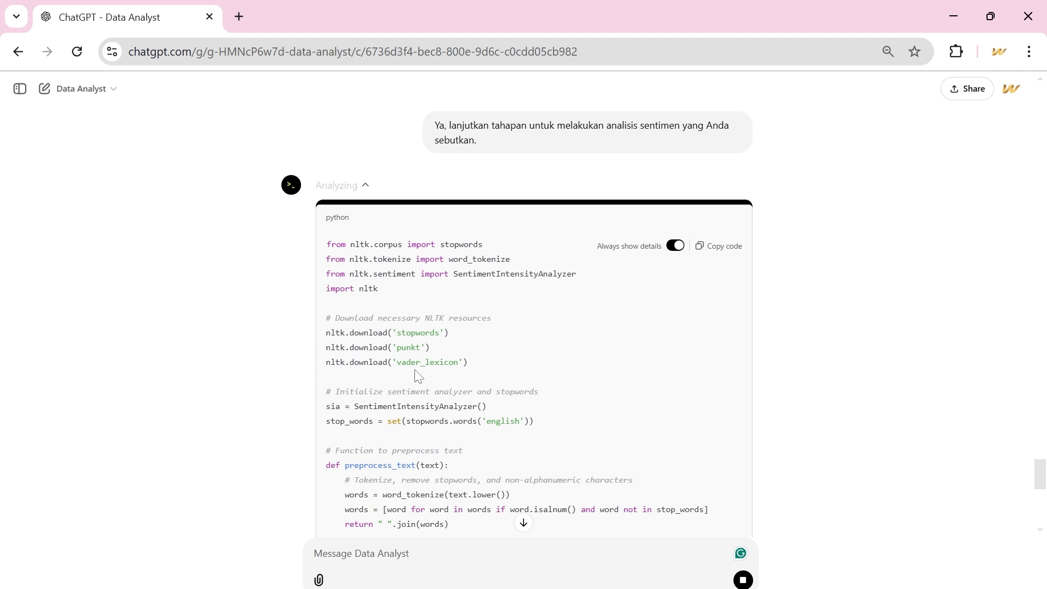
scroll(416, 374, "down", 10)
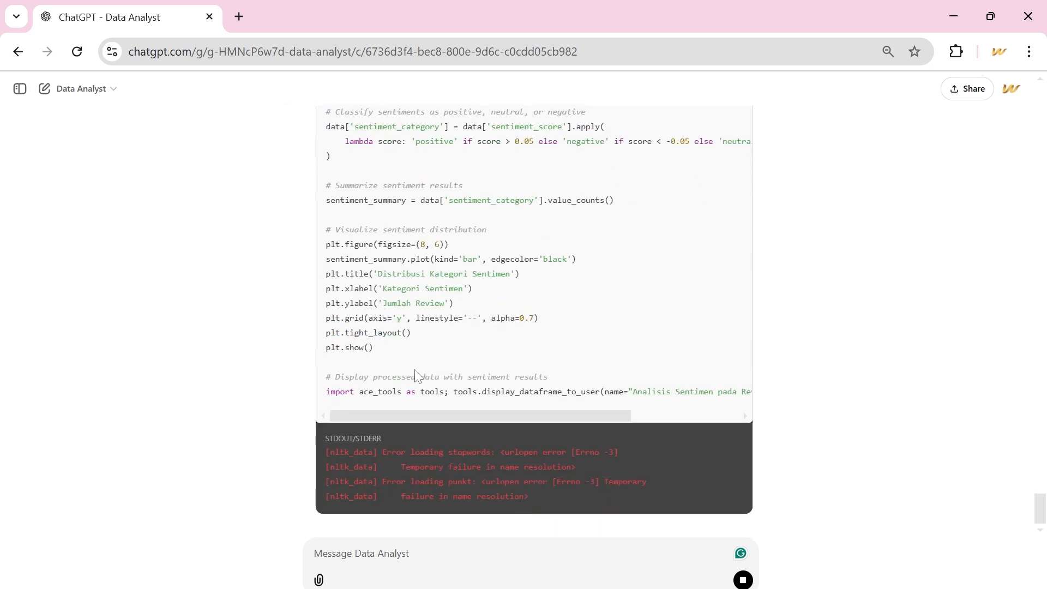
scroll(416, 374, "up", 15)
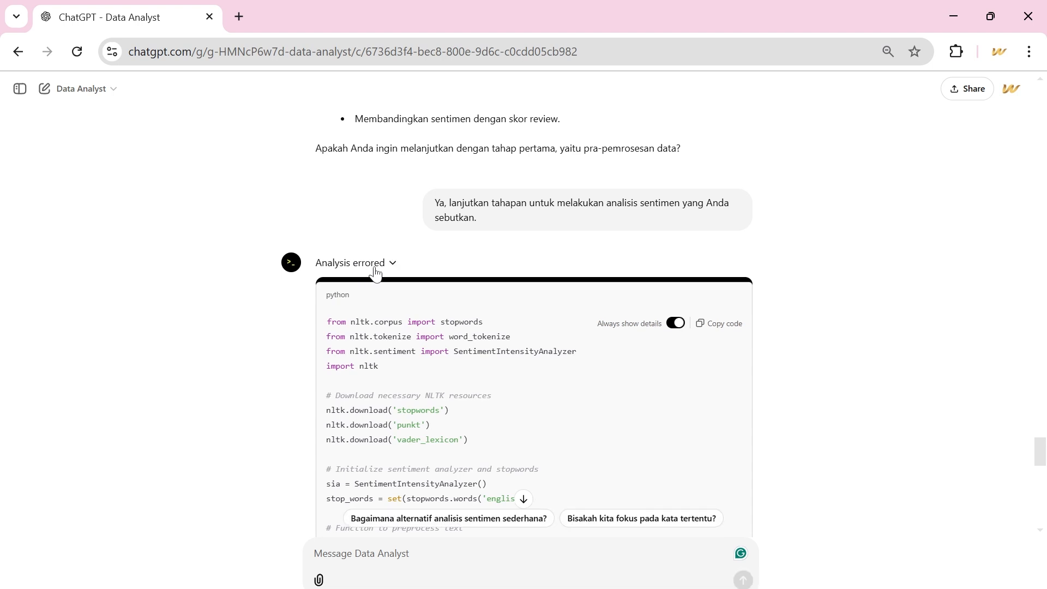
left_click(375, 269)
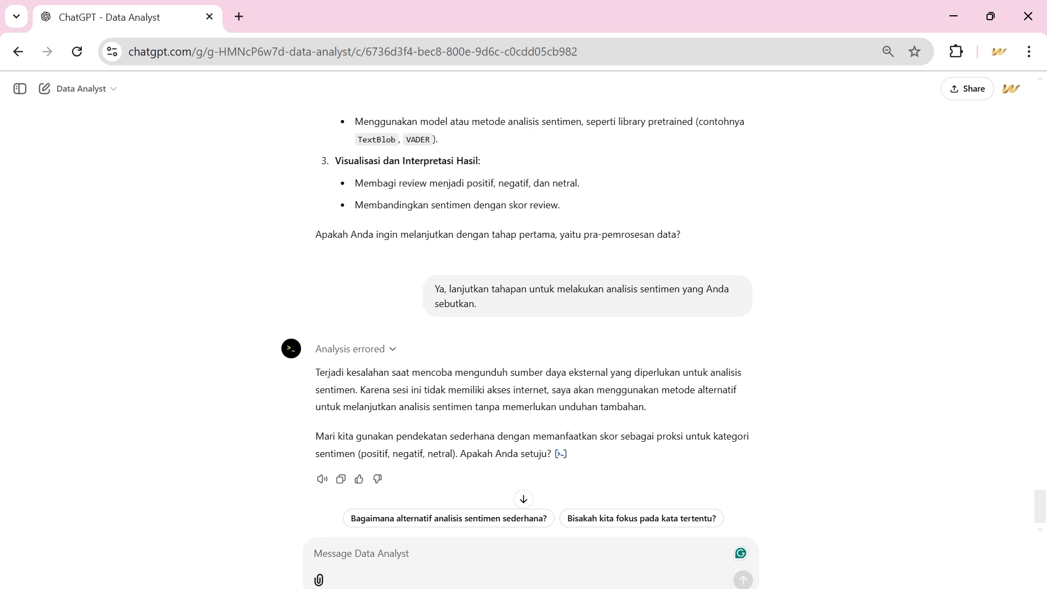
Send the reply "Ya lakukan lakukan saja" to accept the proposed alternative sentiment analysis approach.
type("Ya lakuka")
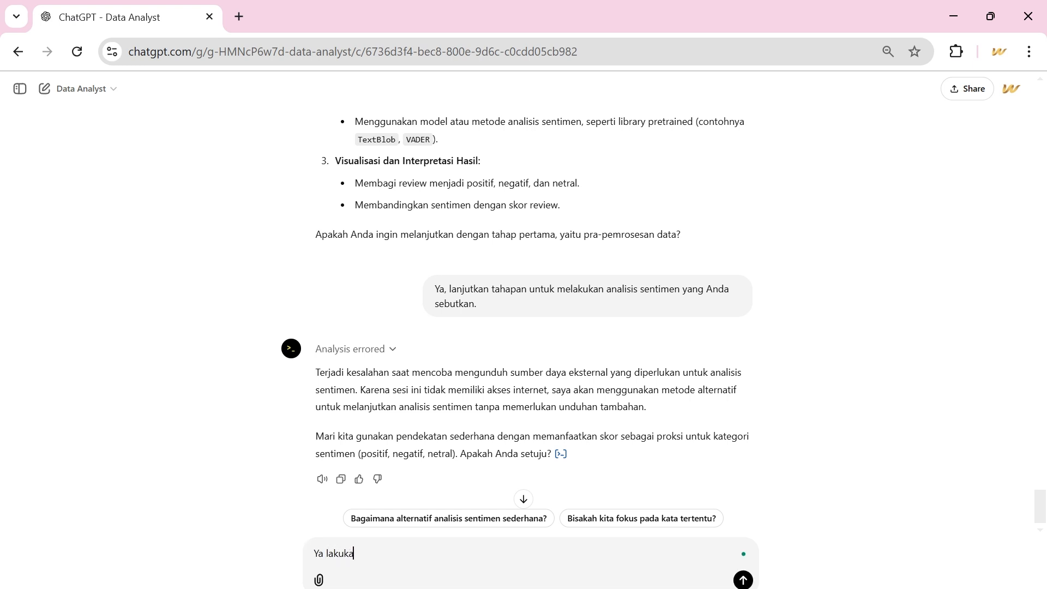
type("n lakukan saja")
key("Return")
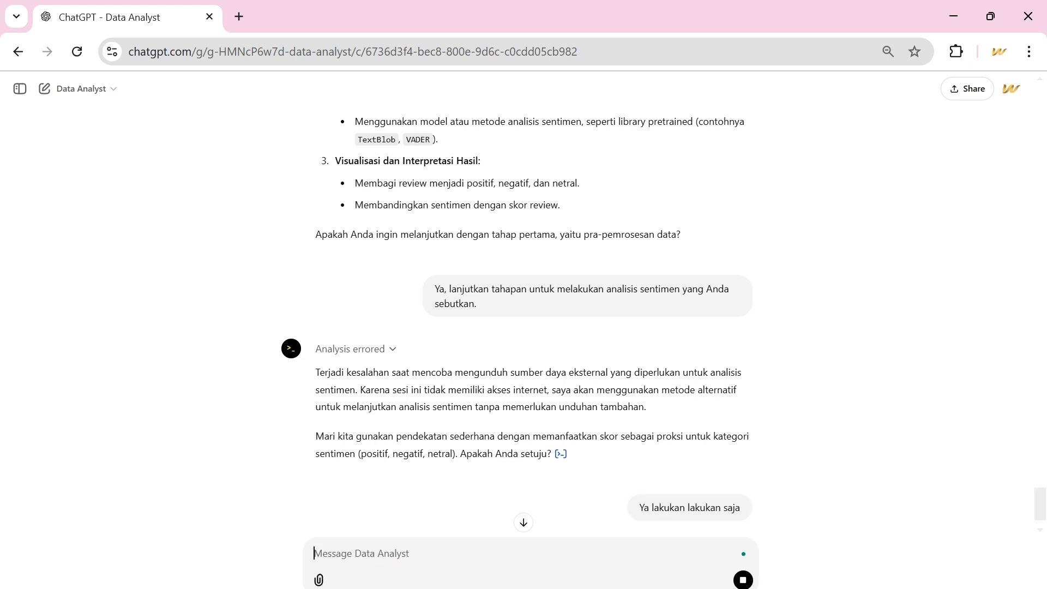
Switch to the Word document Demo Analisis dan Analitik Data and look through its tables of follow-up prompts.
mouse_move(508, 586)
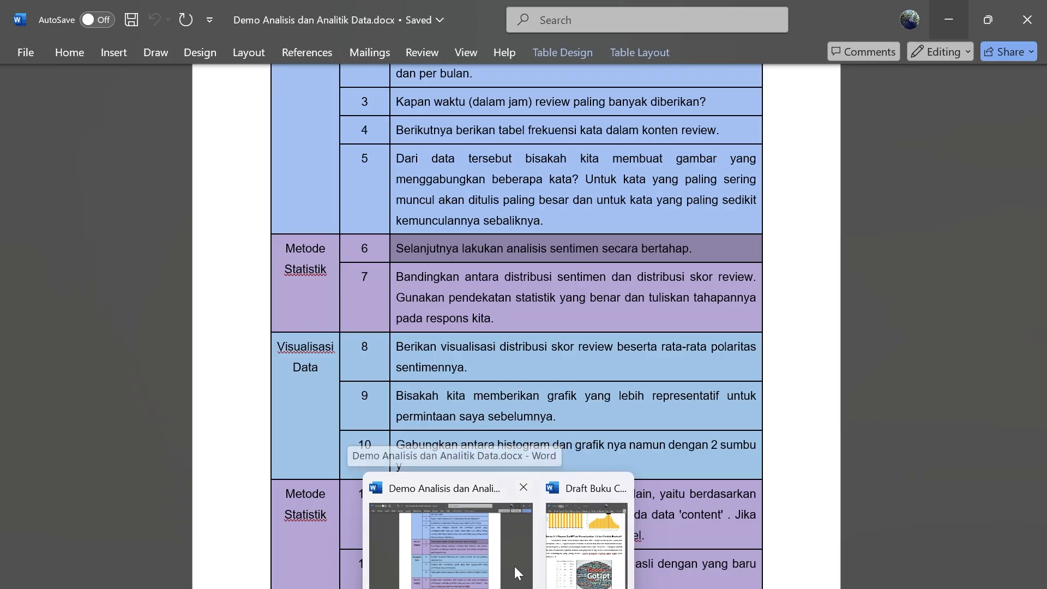
left_click(519, 572)
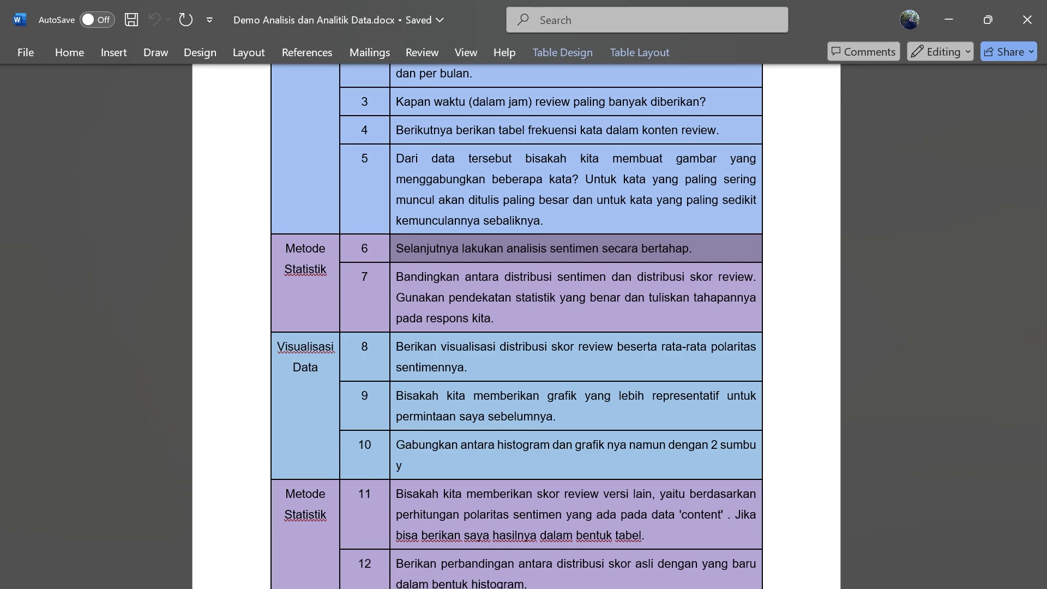
scroll(516, 328, "down", 15)
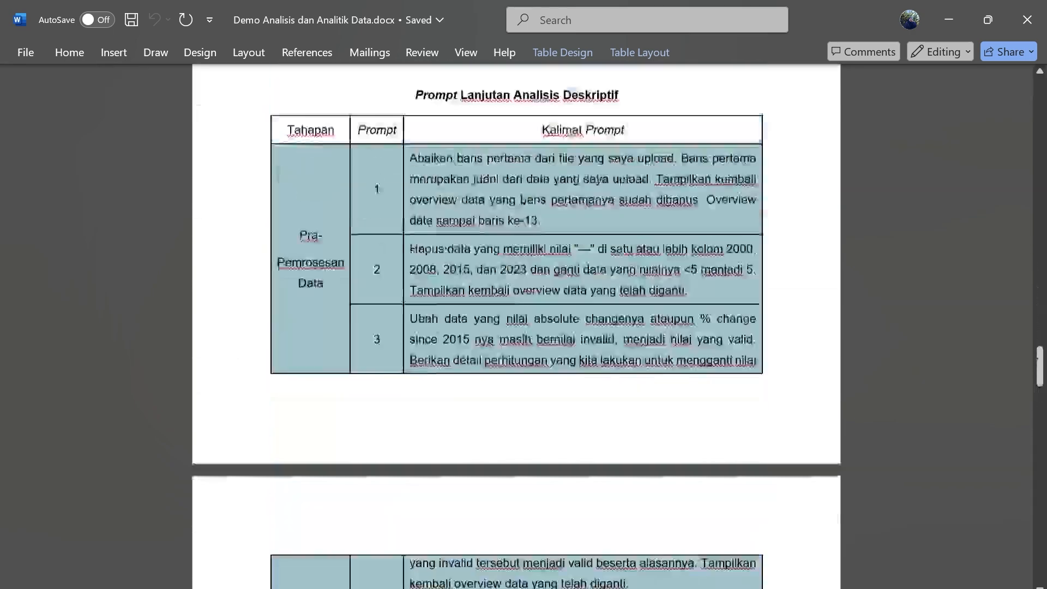
scroll(516, 327, "up", 5)
Open the Draft Buku document in Word and review its sentiment analysis figures and the table of exploratory analysis prompts.
mouse_move(498, 588)
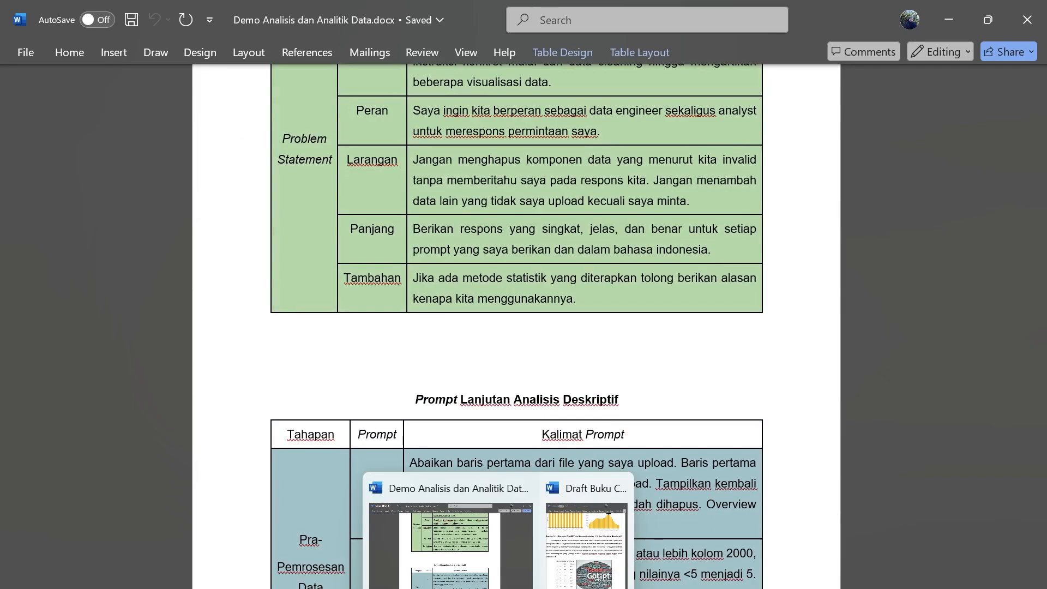
left_click(573, 587)
scroll(778, 328, "down", 10)
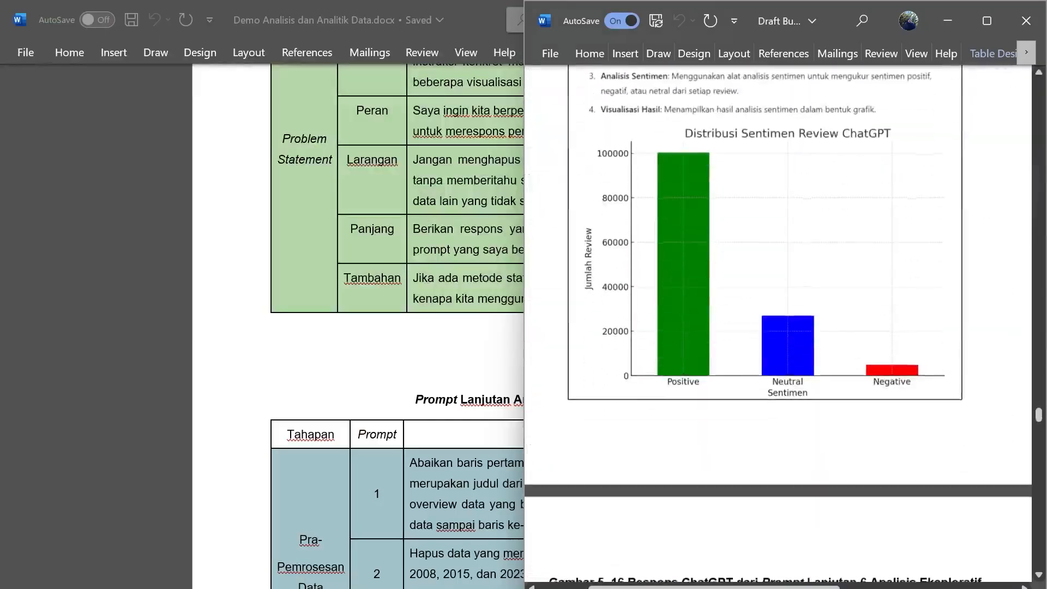
scroll(582, 439, "up", 3)
scroll(581, 439, "right", 1)
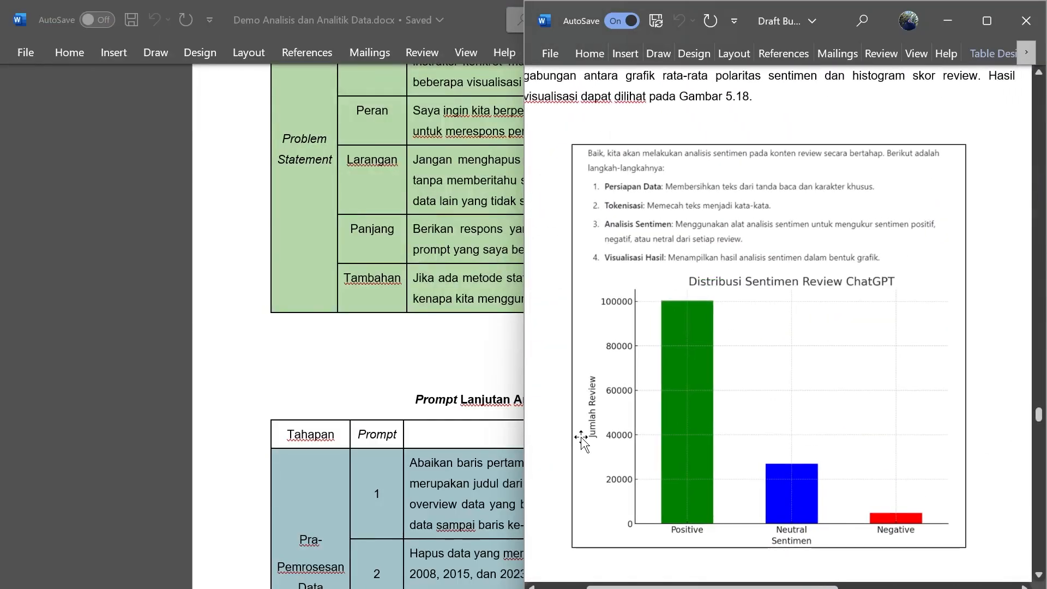
scroll(582, 440, "down", 10)
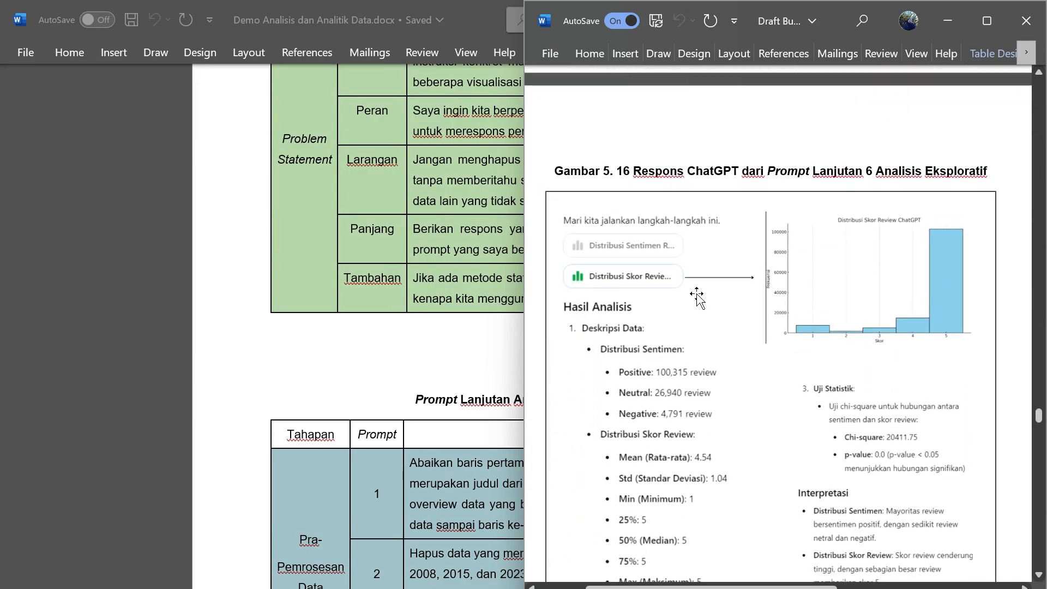
scroll(697, 297, "up", 20)
scroll(697, 297, "up", 15)
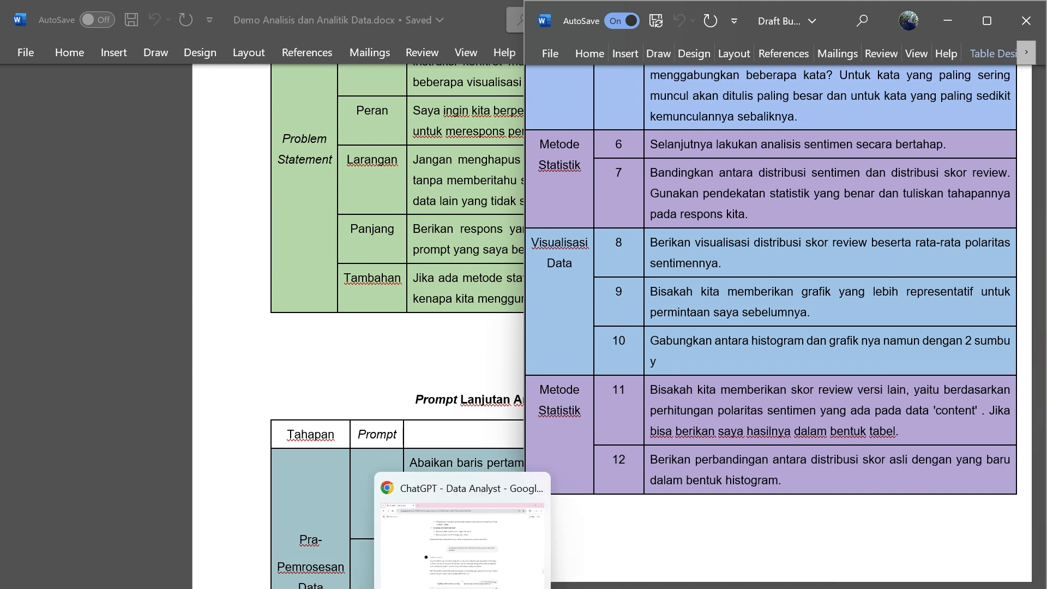
Return to the ChatGPT chat in Chrome and examine the score-based sentiment distribution chart and sentiment category table.
left_click(465, 588)
scroll(400, 409, "down", 15)
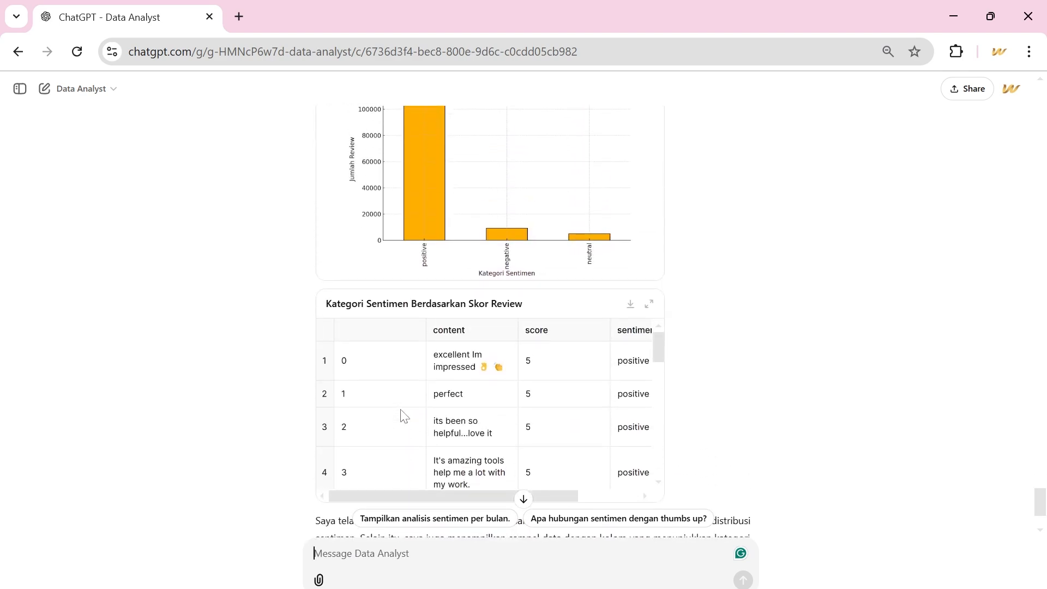
scroll(404, 416, "up", 4)
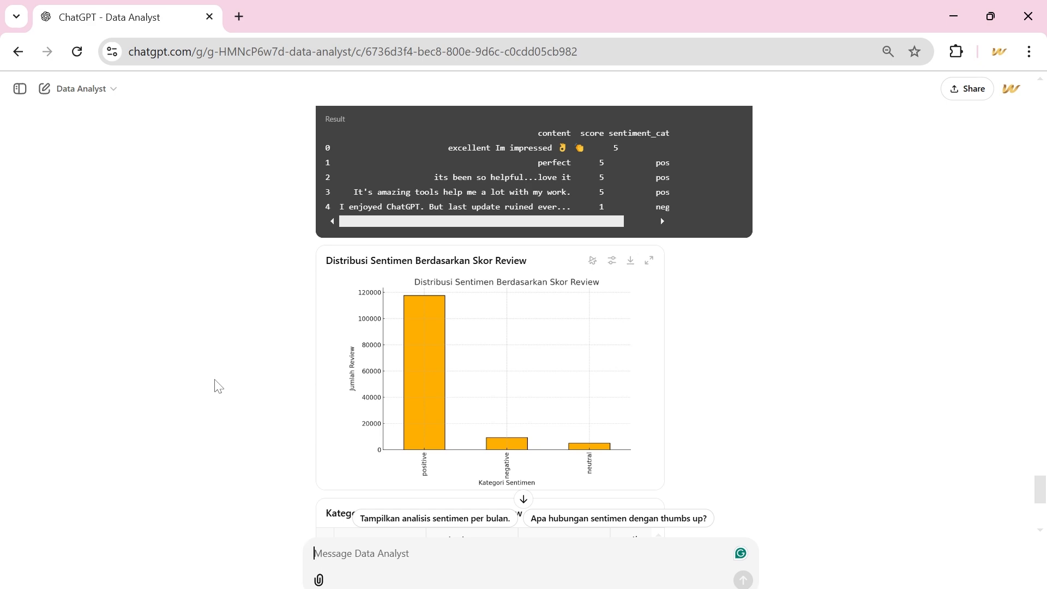
Place the ChatGPT window side by side with the Draft Buku document and find its "Distribusi Sentimen Review ChatGPT" chart.
left_click_drag(666, 16, 5, 301)
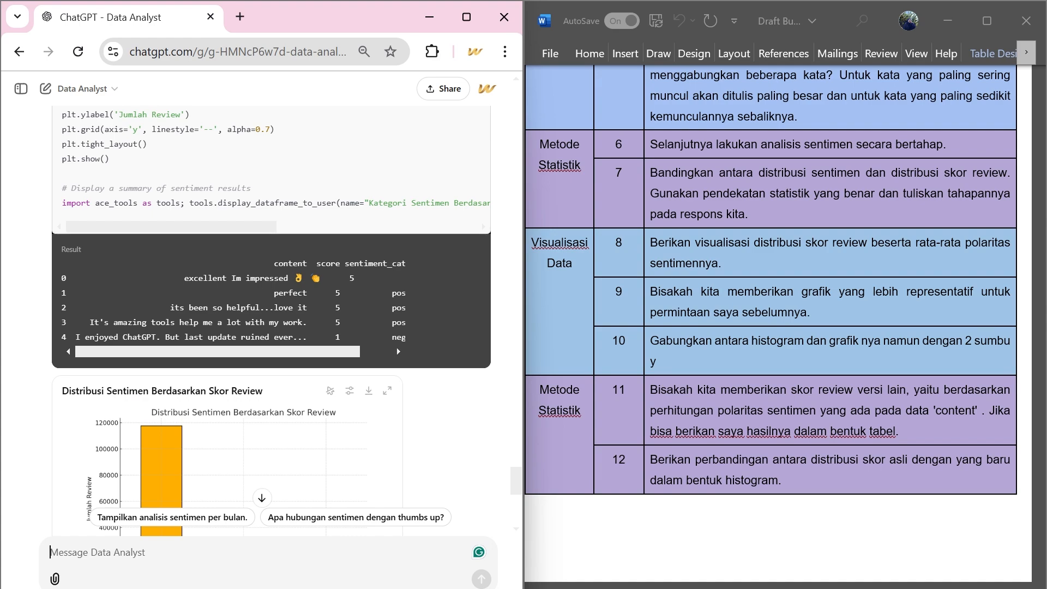
mouse_move(693, 560)
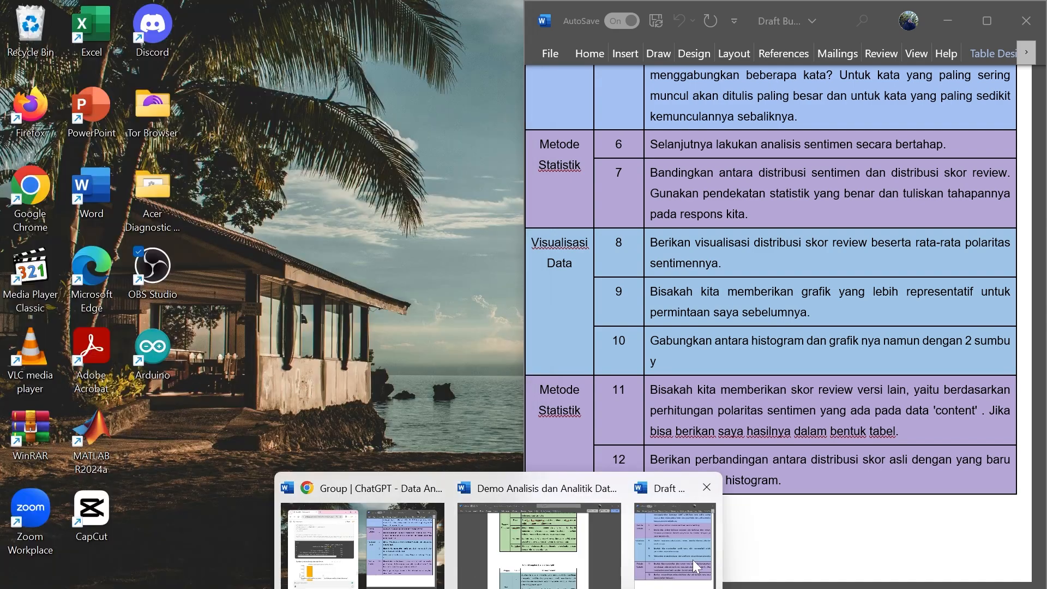
left_click(693, 562)
scroll(716, 486, "down", 20)
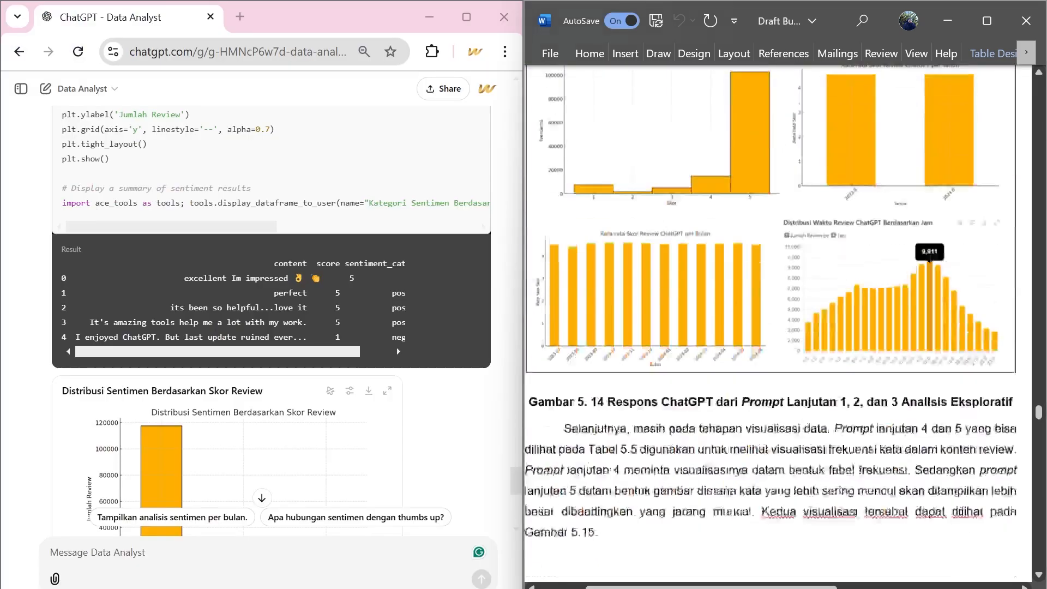
scroll(715, 485, "down", 3)
scroll(716, 485, "up", 3)
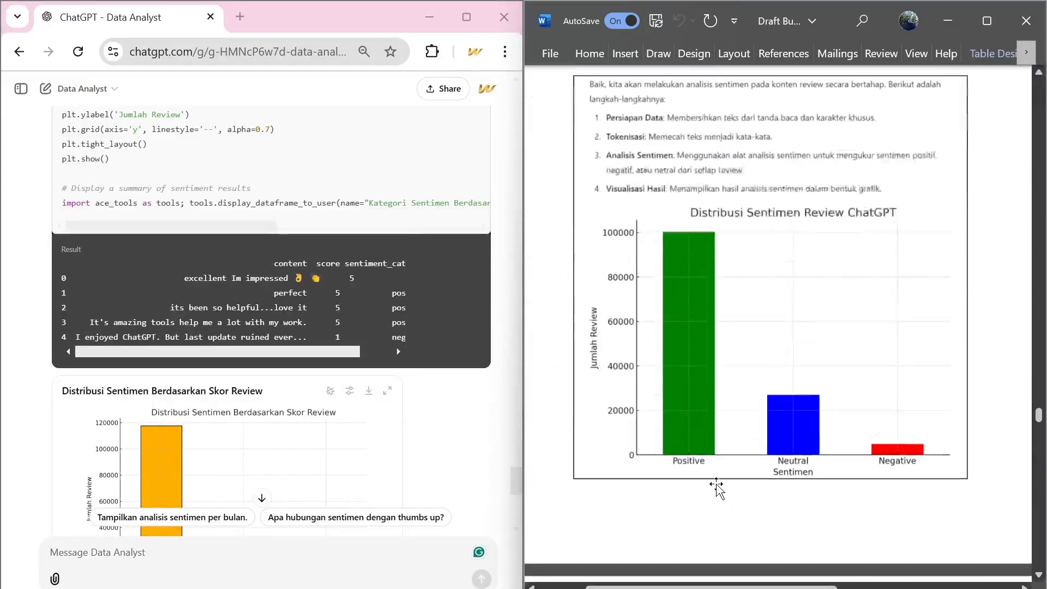
scroll(459, 418, "down", 5)
scroll(460, 418, "up", 1)
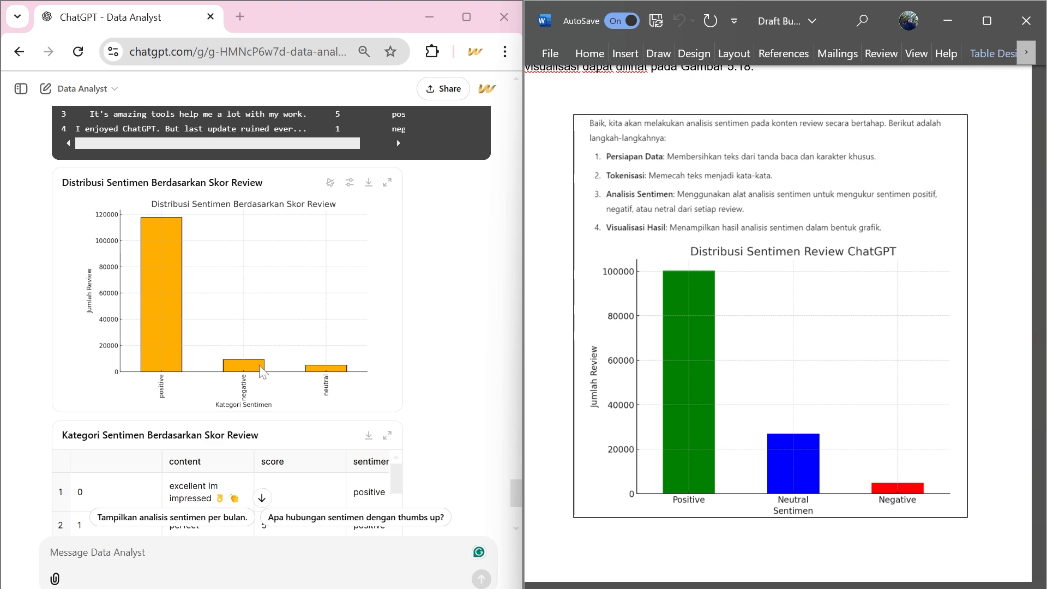
Compare ChatGPT's sentiment code, output and distribution chart with the sentiment results documented in Draft Buku.
scroll(261, 370, "down", 2)
scroll(263, 372, "up", 3)
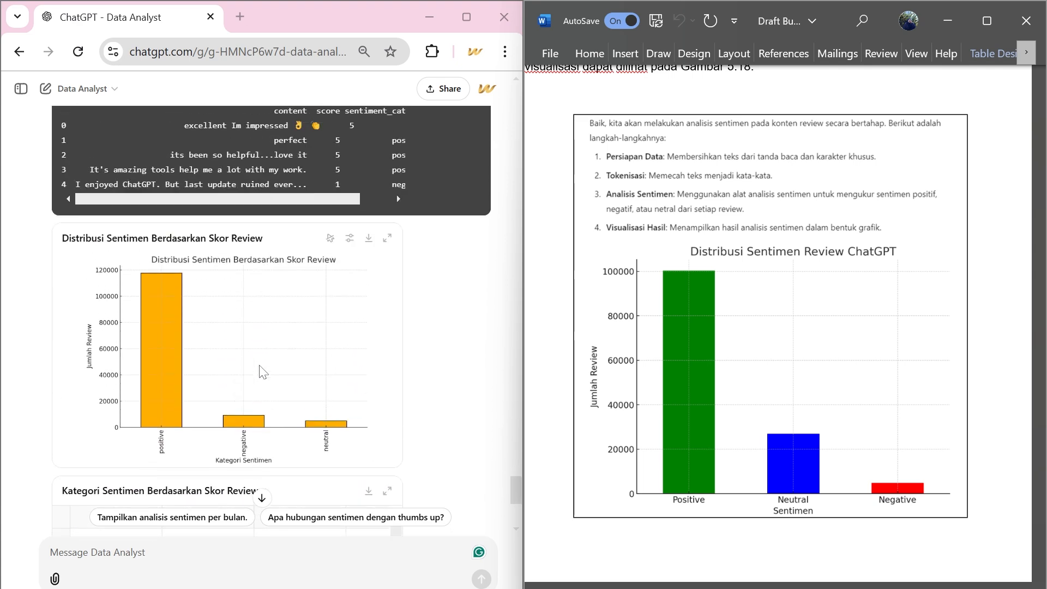
scroll(262, 372, "up", 3)
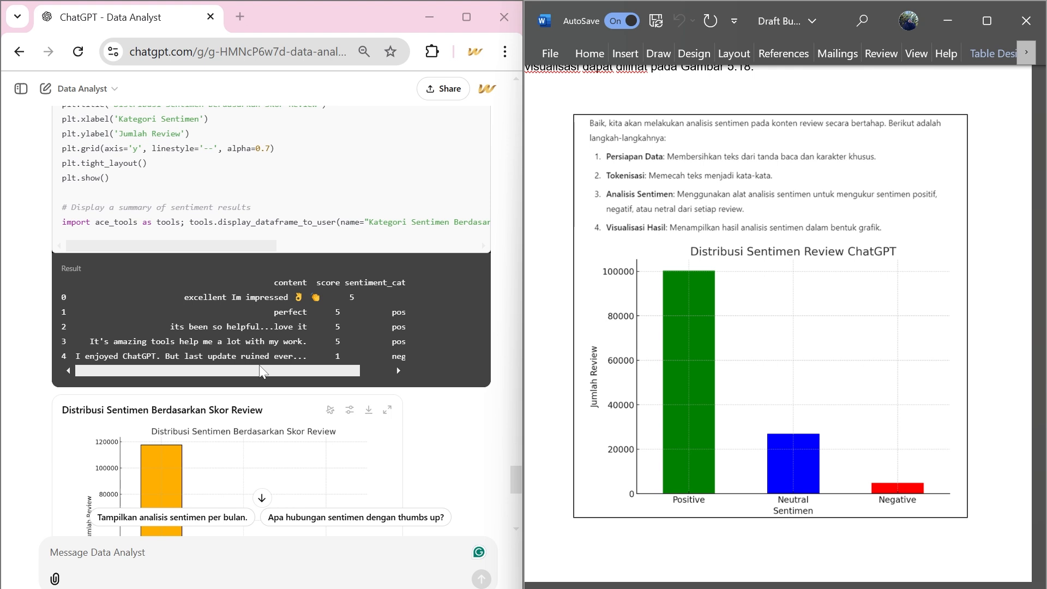
scroll(260, 371, "up", 4)
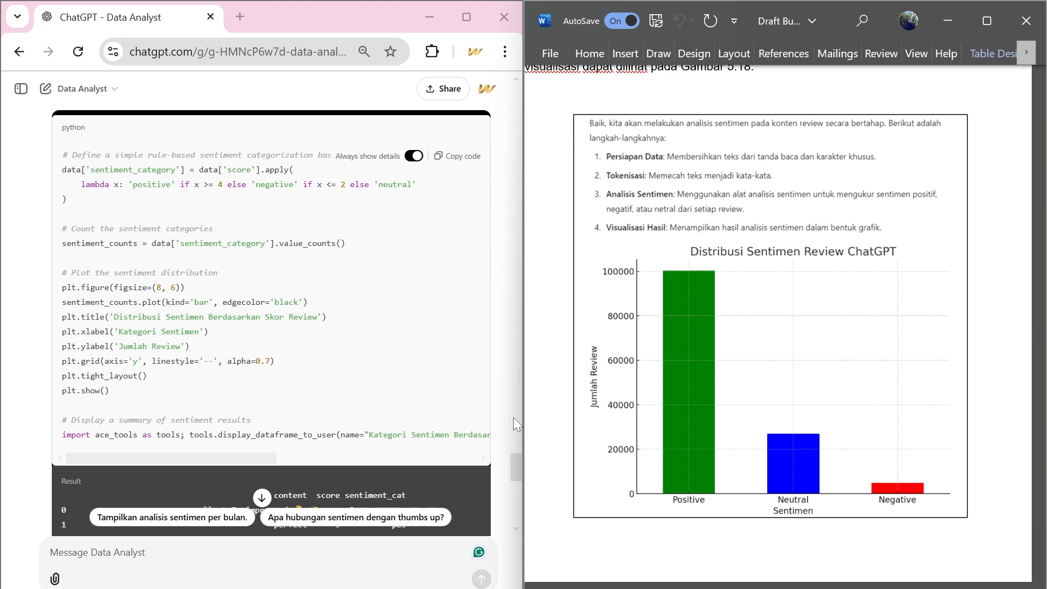
scroll(361, 423, "down", 5)
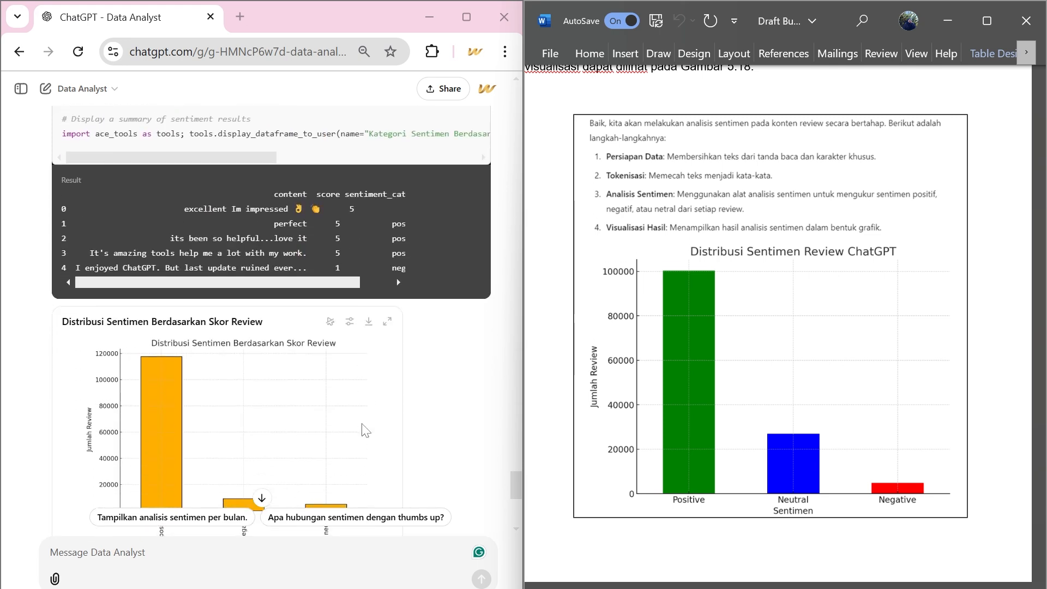
scroll(364, 429, "down", 2)
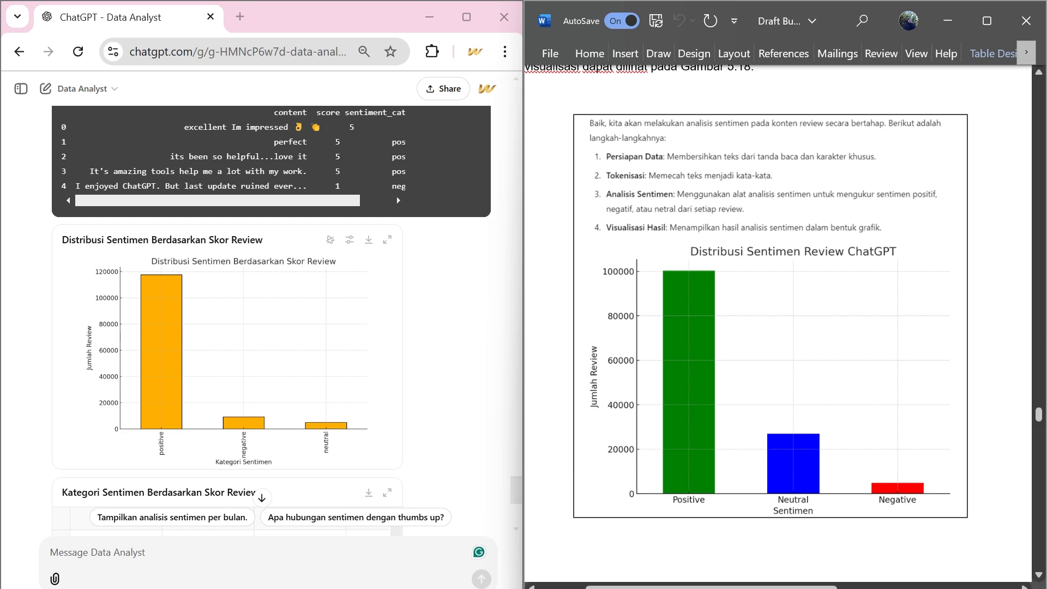
scroll(769, 327, "down", 2)
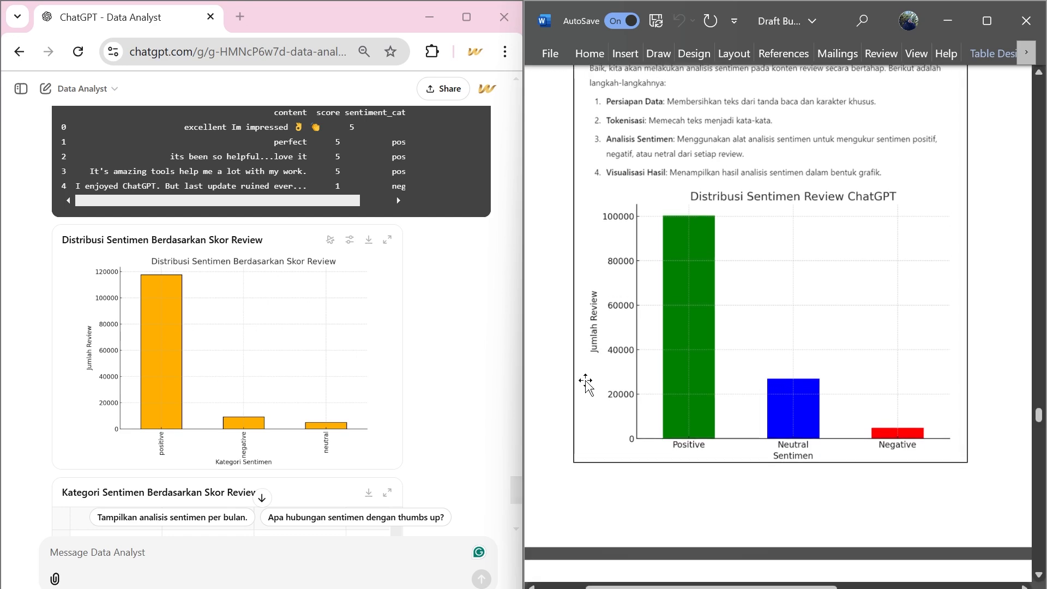
scroll(586, 382, "down", 10)
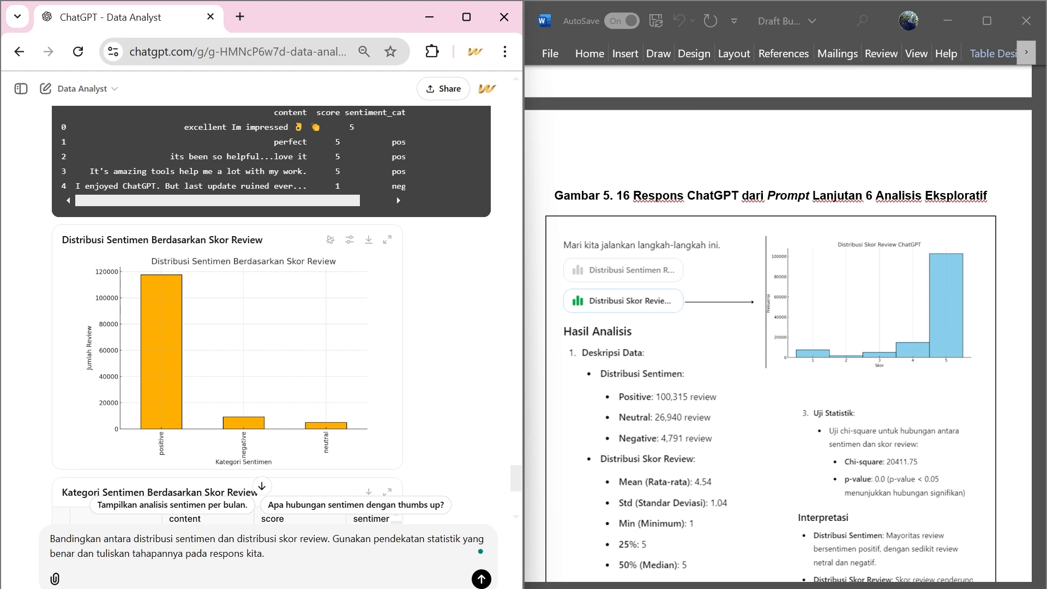
Send the prompt "Bandingkan antara distribusi sentimen dan distribusi skor review. Gunakan pendekatan statistik yang benar dan tuliskan tahapannya pada respons.".
key("BackSpace")
key("BackSpace")
key("BackSpace")
key("BackSpace")
key("BackSpace")
key("BackSpace")
type(".")
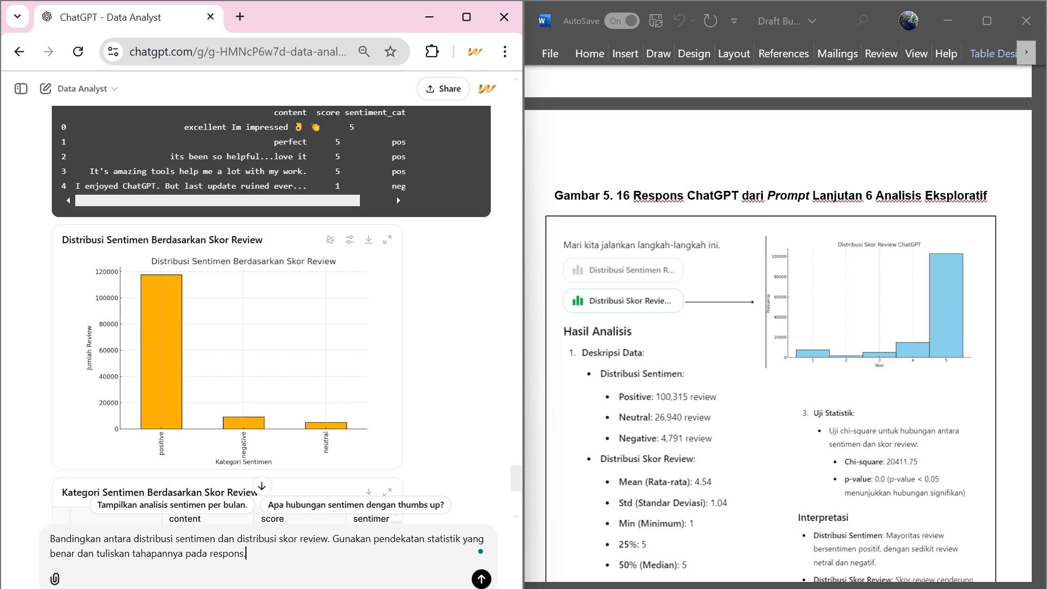
key("Return")
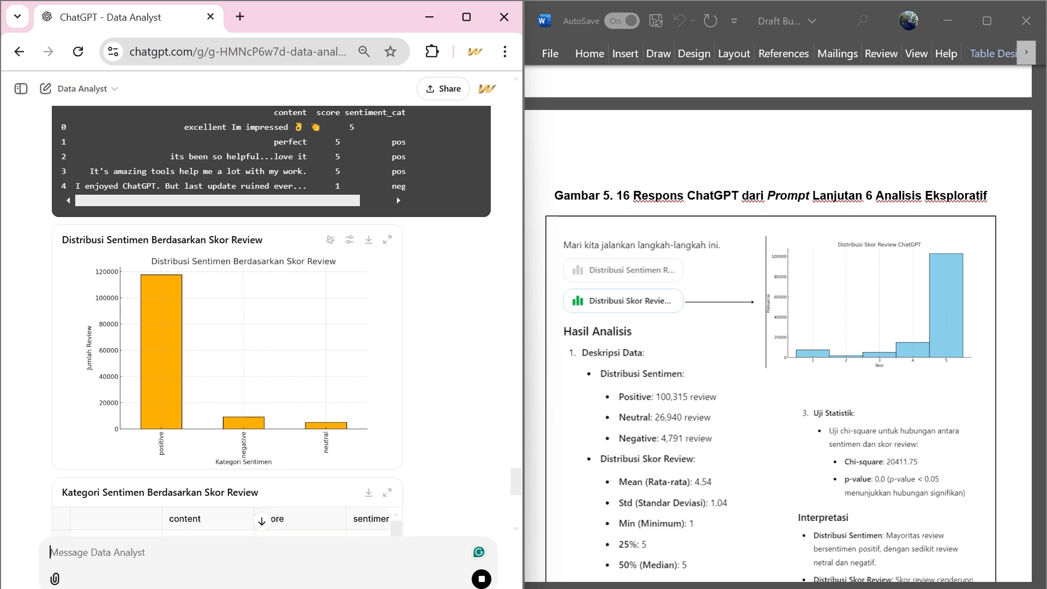
Maximize the ChatGPT window, collapse the analysis code and examine the boxplot of scores by sentiment category.
key("super+Up")
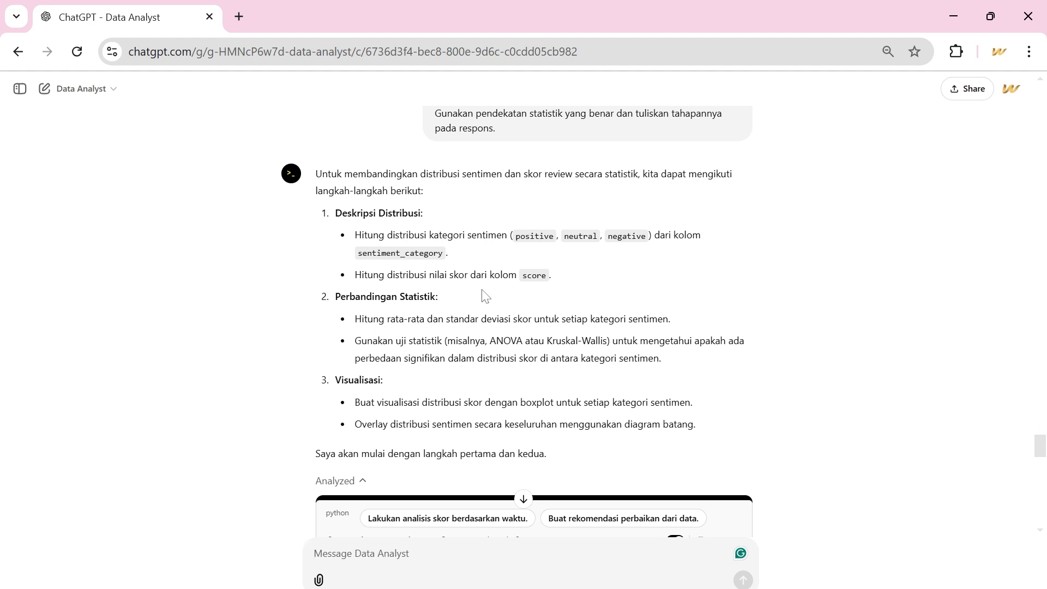
scroll(485, 296, "down", 5)
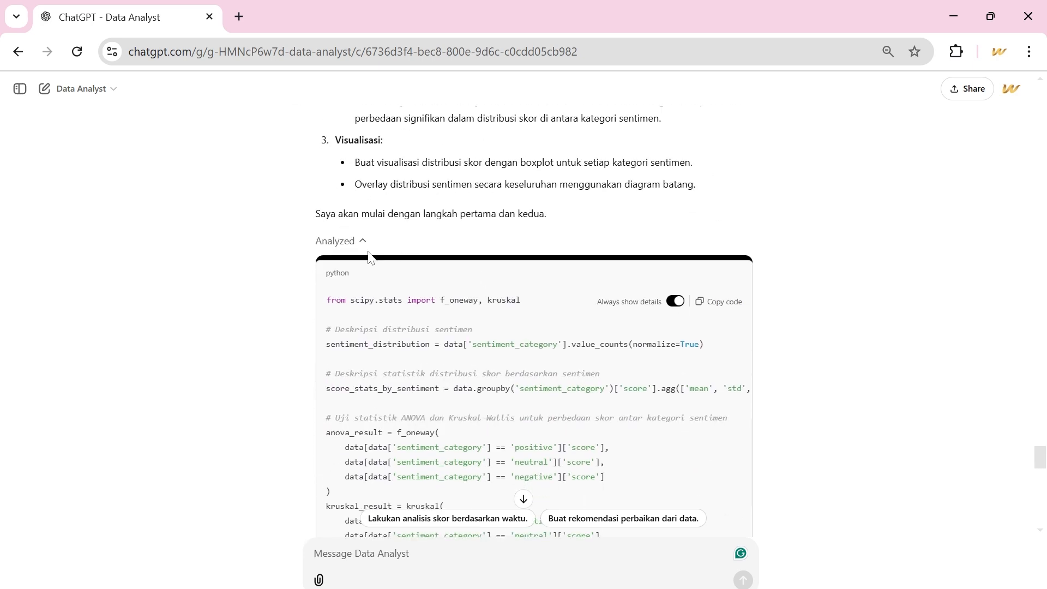
left_click(357, 243)
scroll(357, 251, "down", 2)
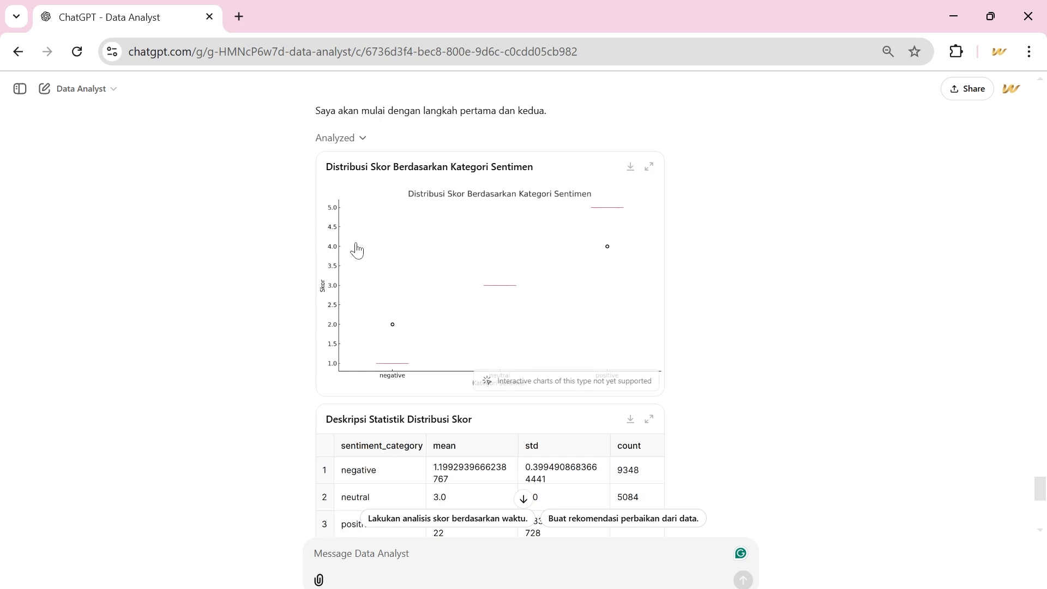
scroll(357, 251, "up", 5)
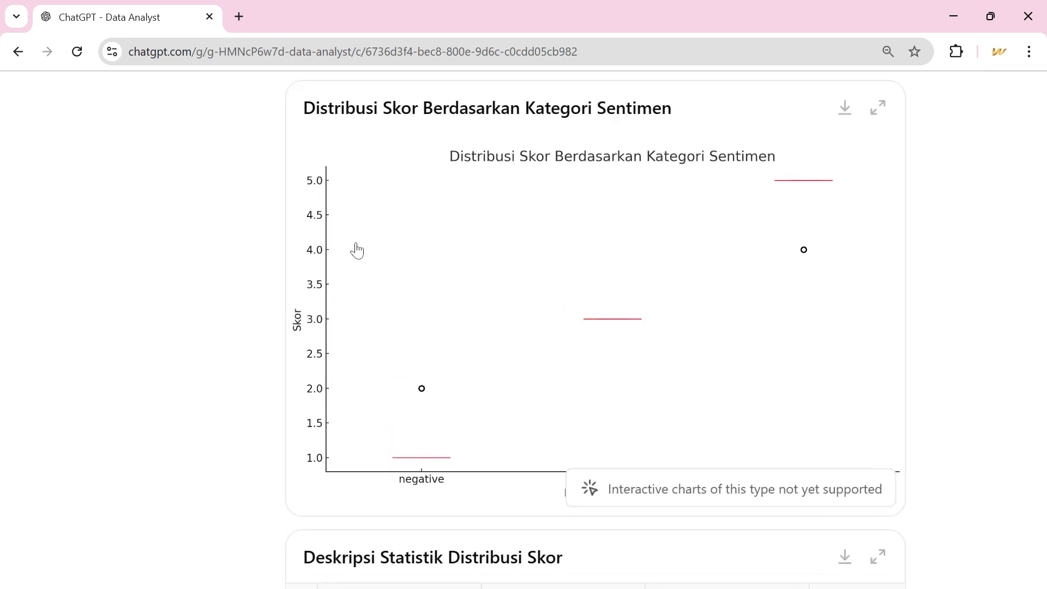
scroll(357, 251, "down", 4)
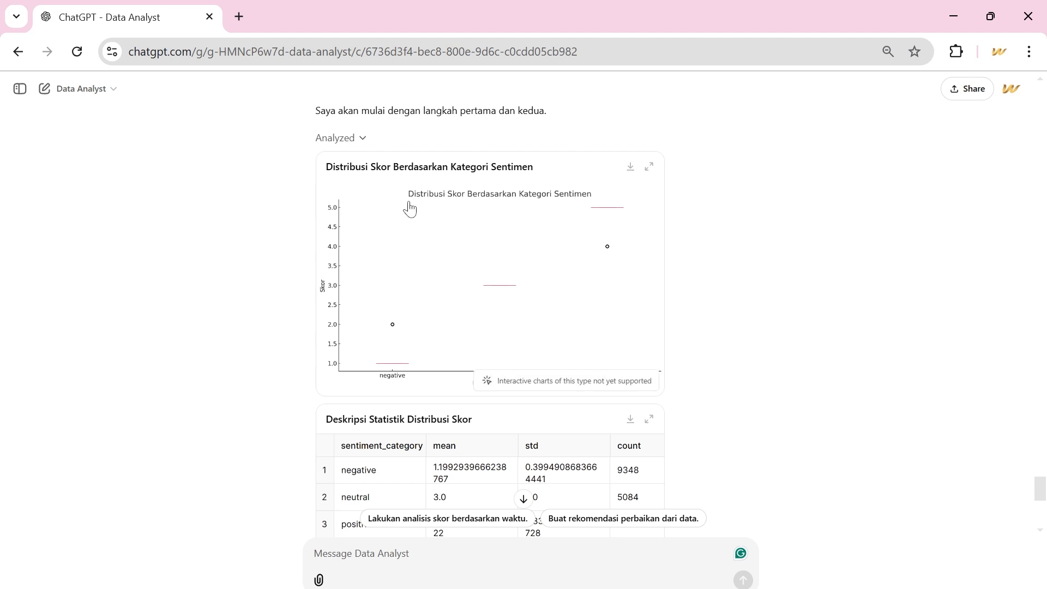
Examine the "Deskripsi Statistik Distribusi Skor" table across its columns and read the written conclusions of the statistical tests.
scroll(460, 344, "down", 3)
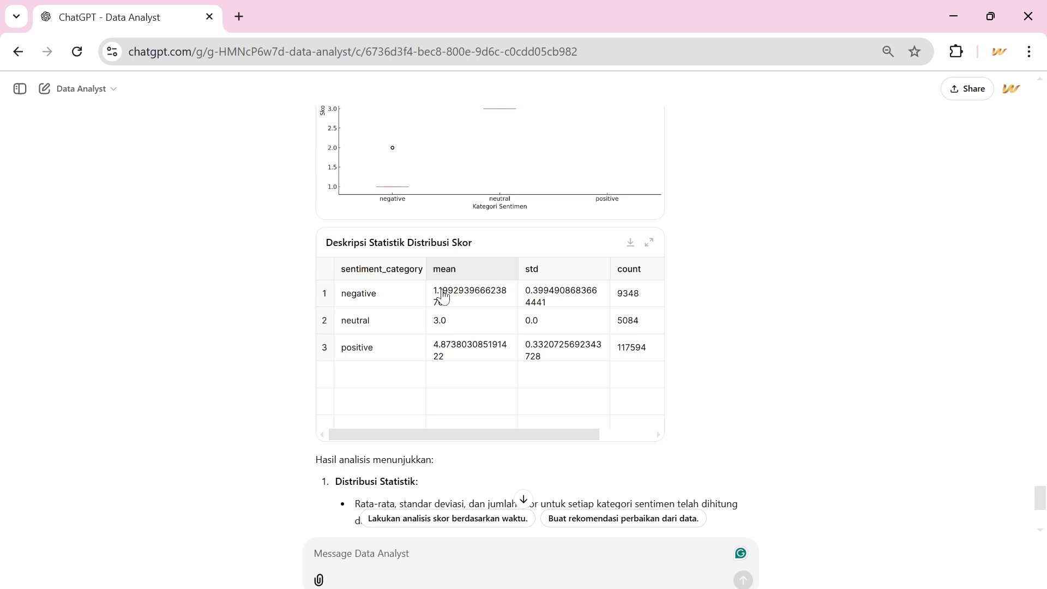
scroll(439, 338, "right", 3)
scroll(438, 336, "down", 5)
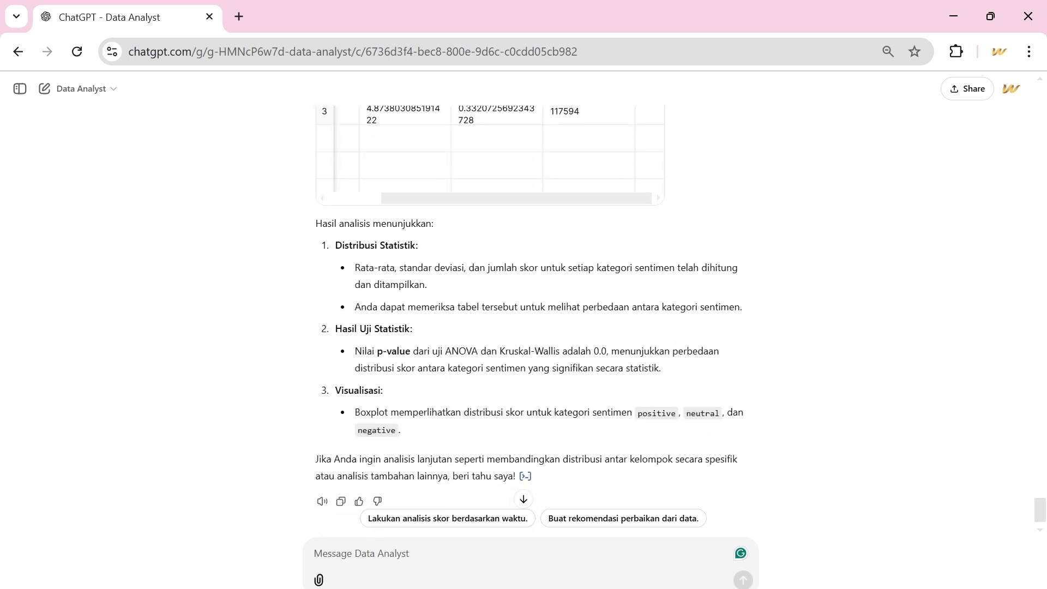
left_click_drag(315, 222, 436, 437)
left_click(436, 437)
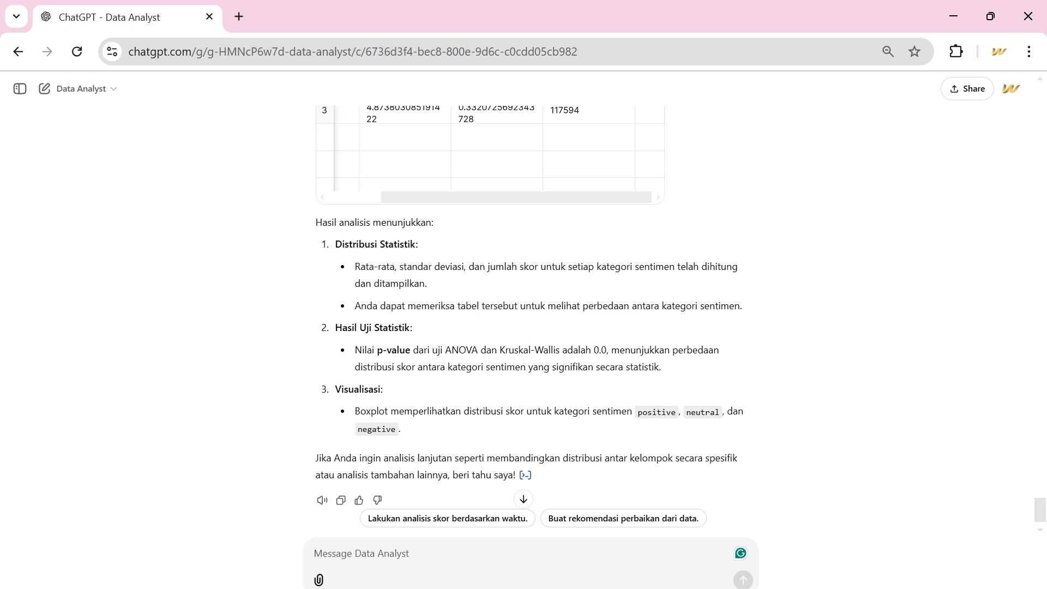
scroll(438, 372, "up", 1)
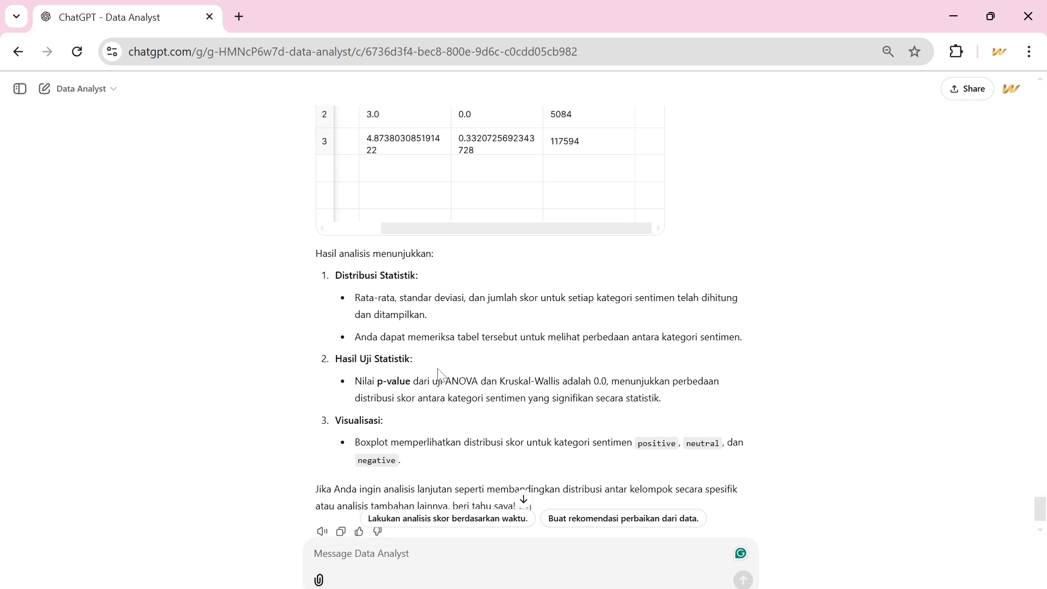
scroll(438, 371, "up", 7)
Place ChatGPT beside the Draft Buku document again and go through the draft's documented responses up to Gambar 5.18.
left_click_drag(692, 14, 1, 382)
scroll(452, 387, "down", 5)
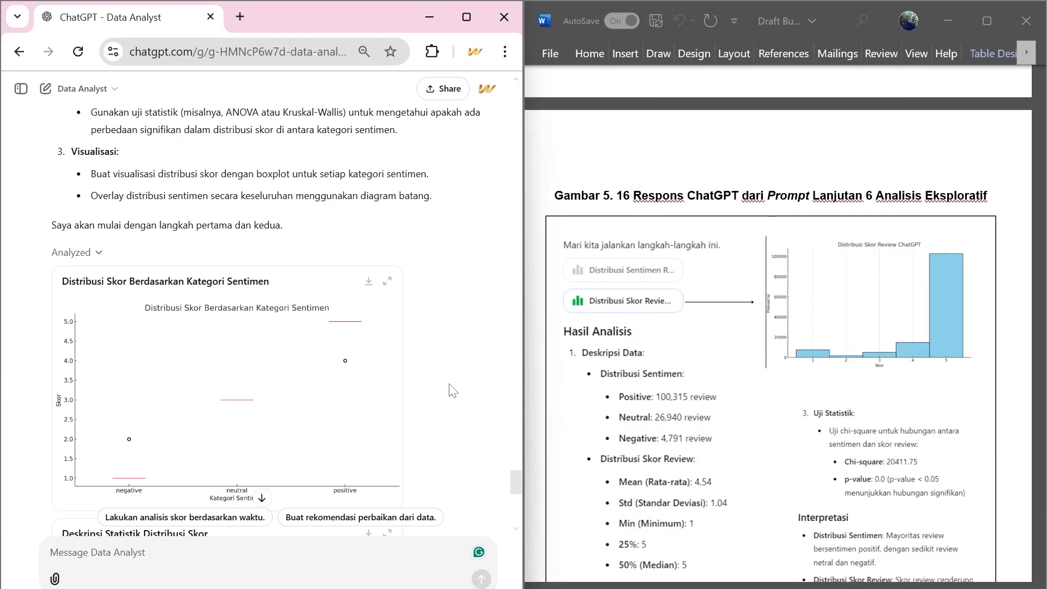
scroll(675, 344, "down", 1)
scroll(676, 344, "down", 20)
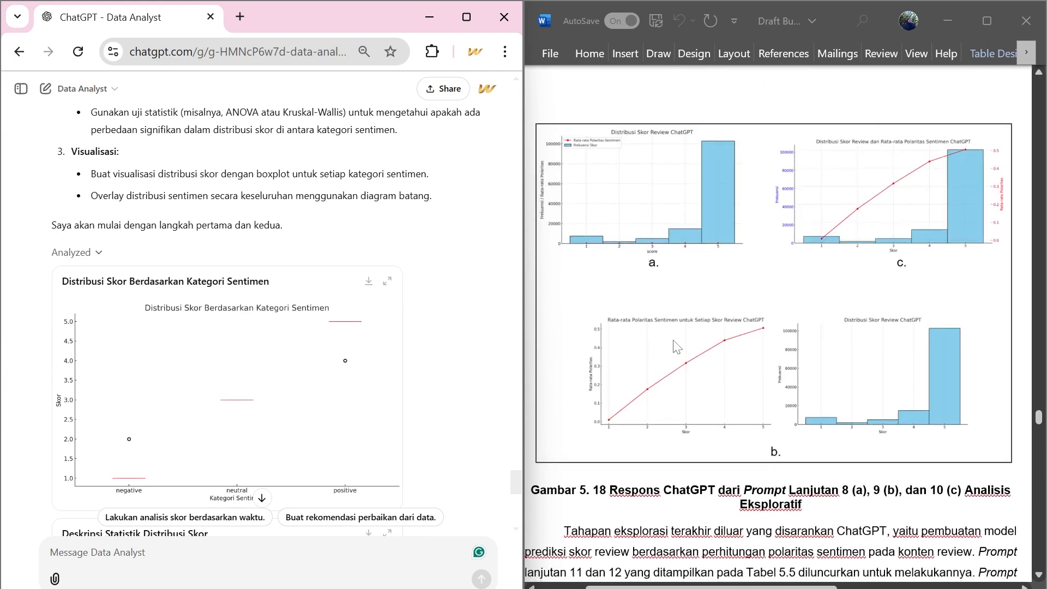
Read through the draft's Gambar 5.17 response to follow-up prompt 7, including its distribution figures, statistical test and interpretation.
scroll(677, 345, "up", 15)
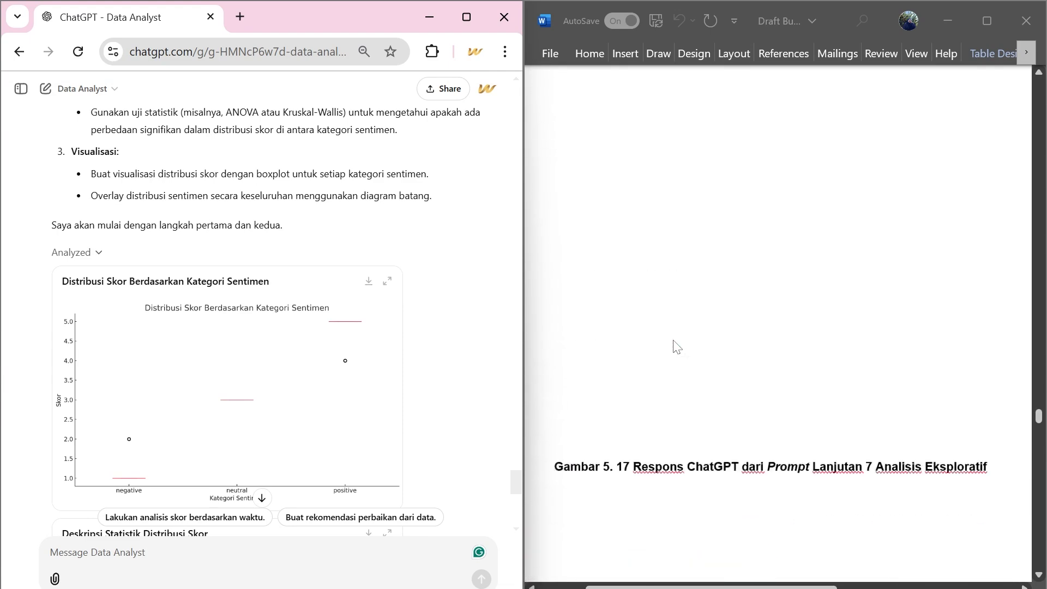
scroll(677, 345, "down", 4)
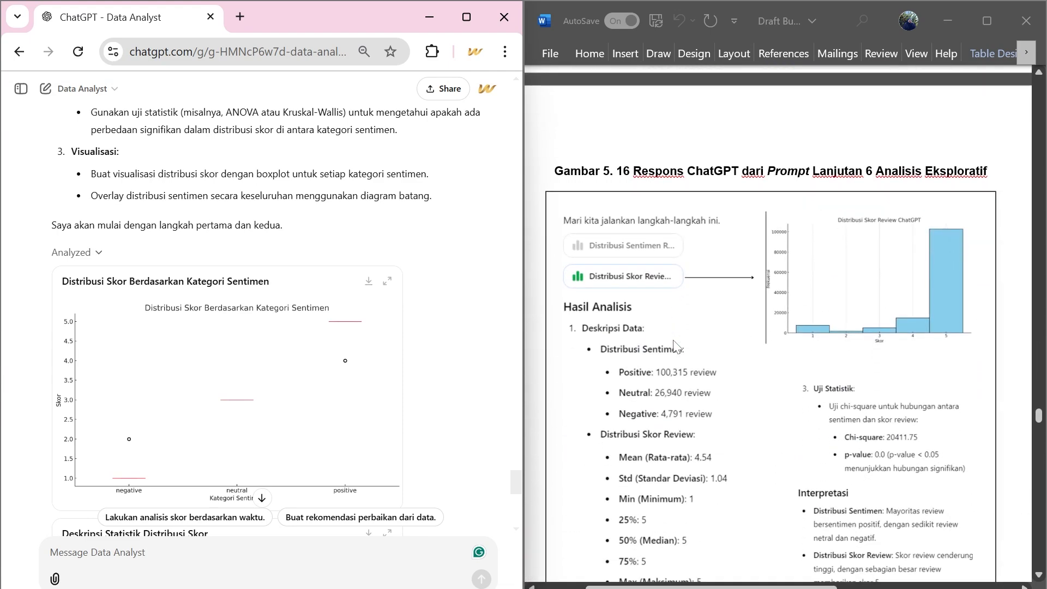
scroll(677, 345, "down", 1)
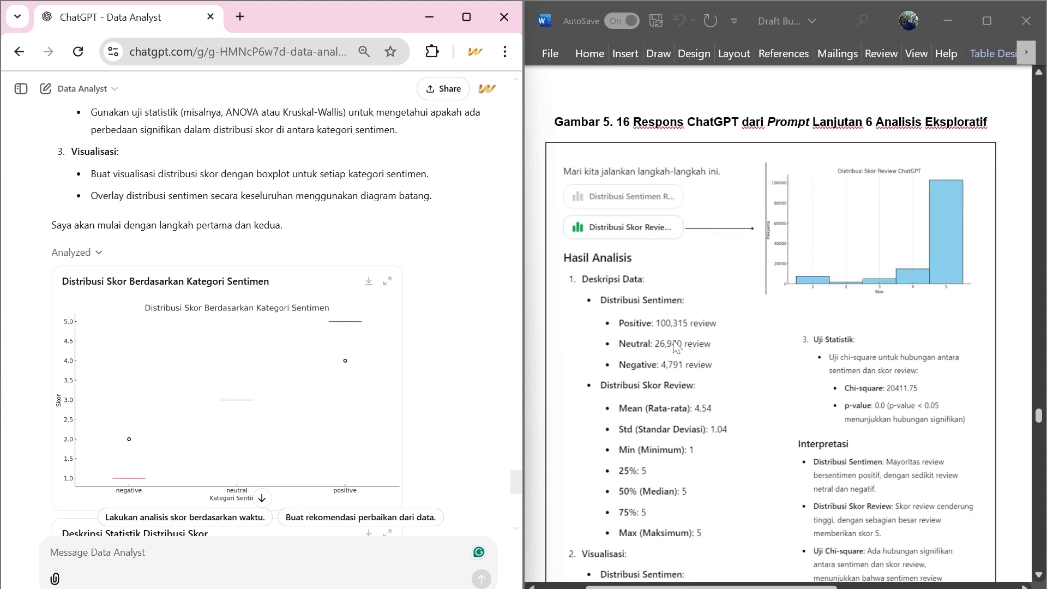
scroll(676, 345, "down", 1)
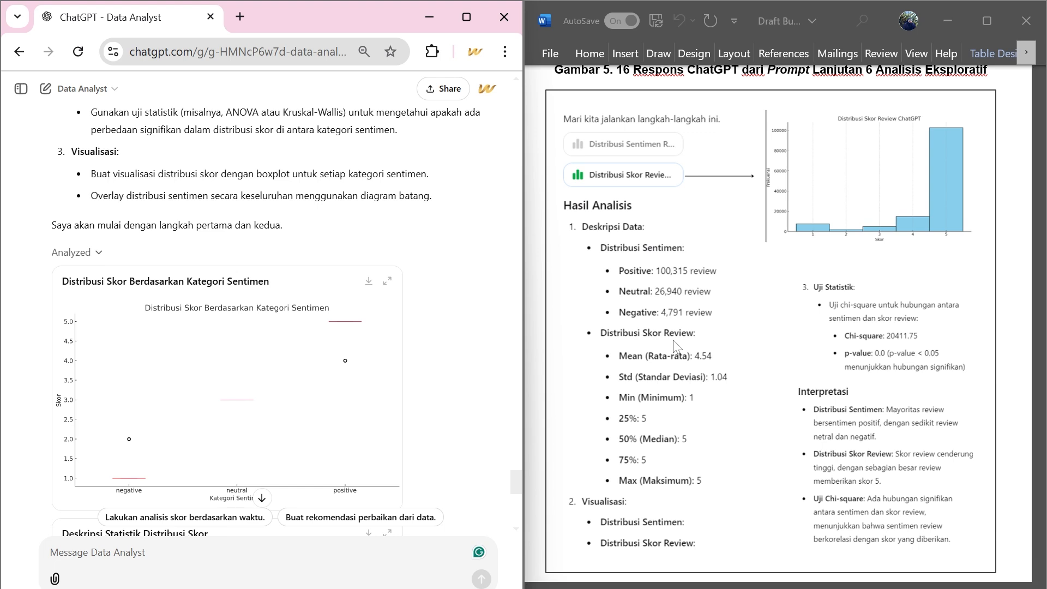
scroll(675, 344, "down", 9)
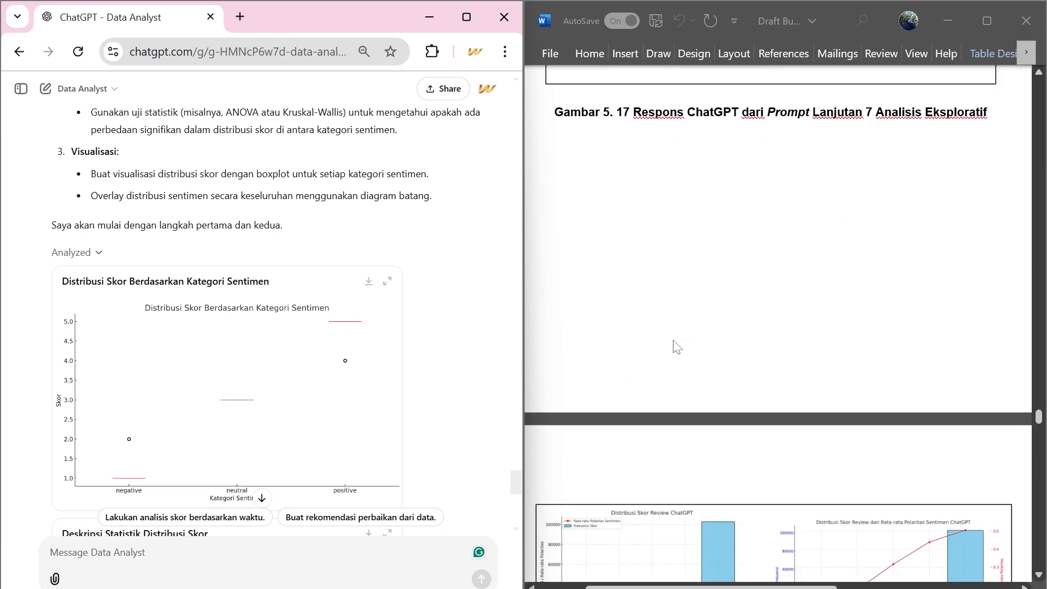
scroll(676, 346, "up", 7)
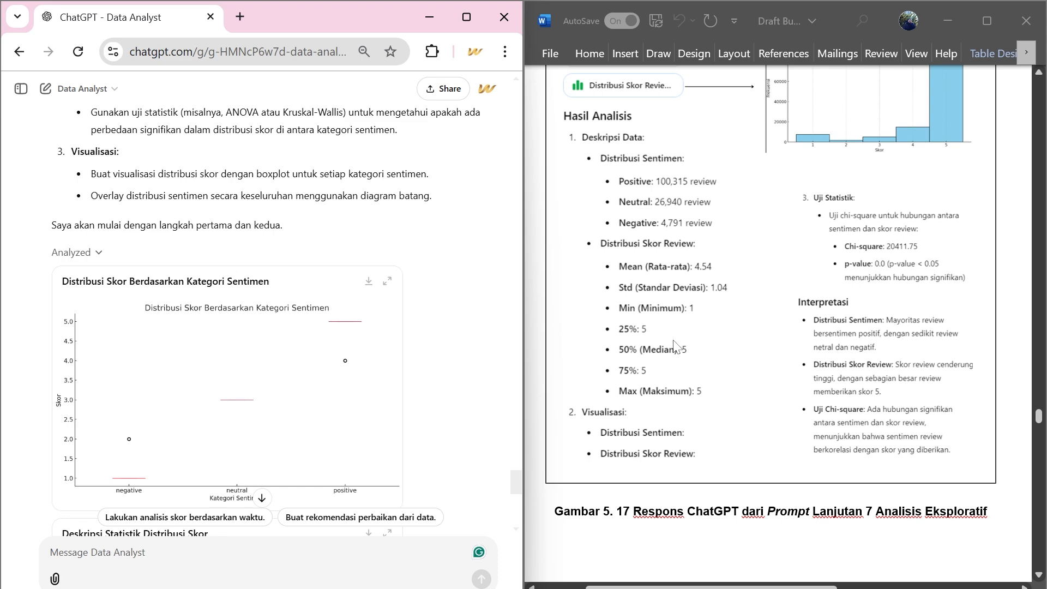
Examine all columns of ChatGPT's "Deskripsi Statistik Distribusi Skor" table against the draft's Gambar 5.17.
scroll(374, 393, "down", 10)
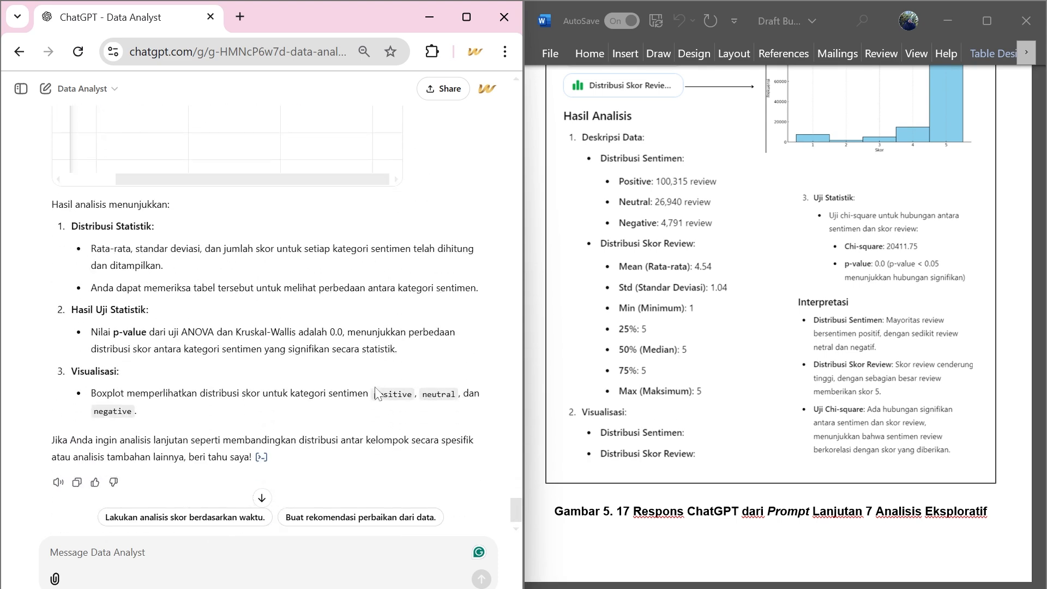
scroll(374, 392, "up", 3)
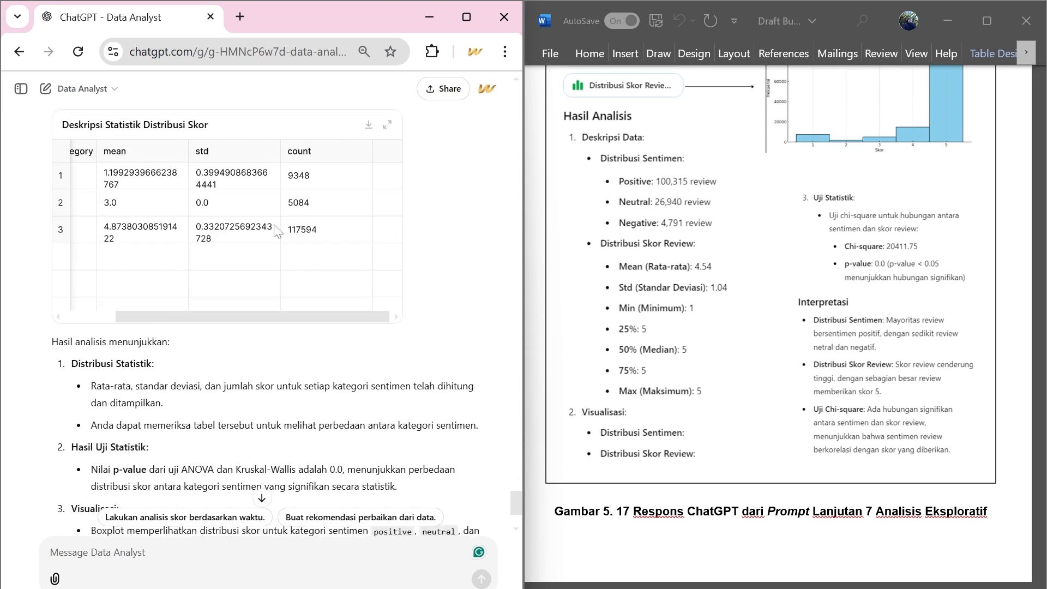
scroll(276, 232, "left", 2)
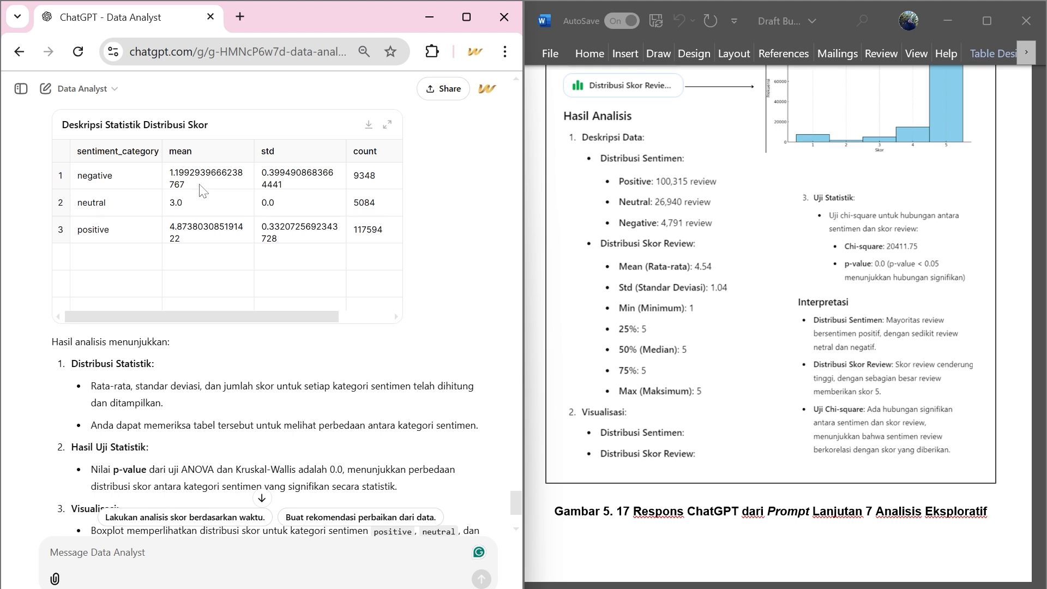
scroll(200, 188, "right", 3)
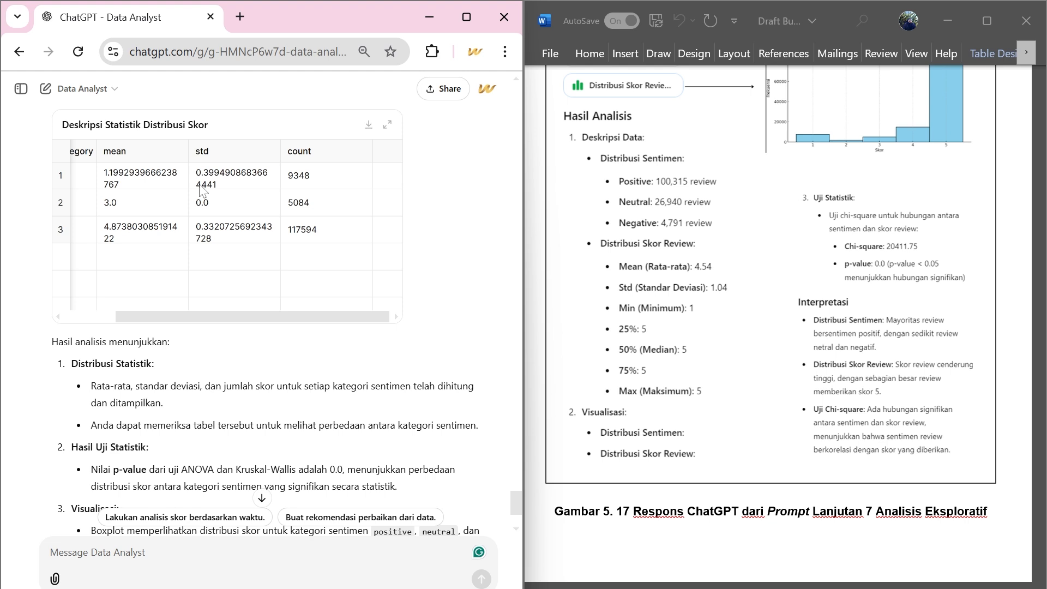
Send the prompt "Berikan visualisasi distribusi skor review beserta rata-rata polaritas sentimennya." and collapse the analysis code of the response.
scroll(202, 189, "down", 3)
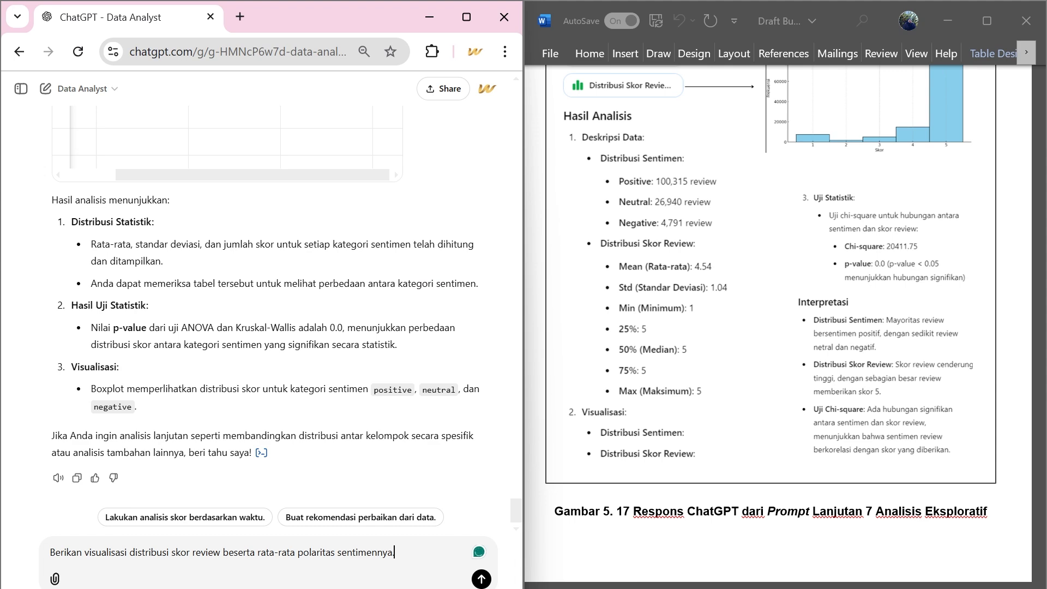
key("Return")
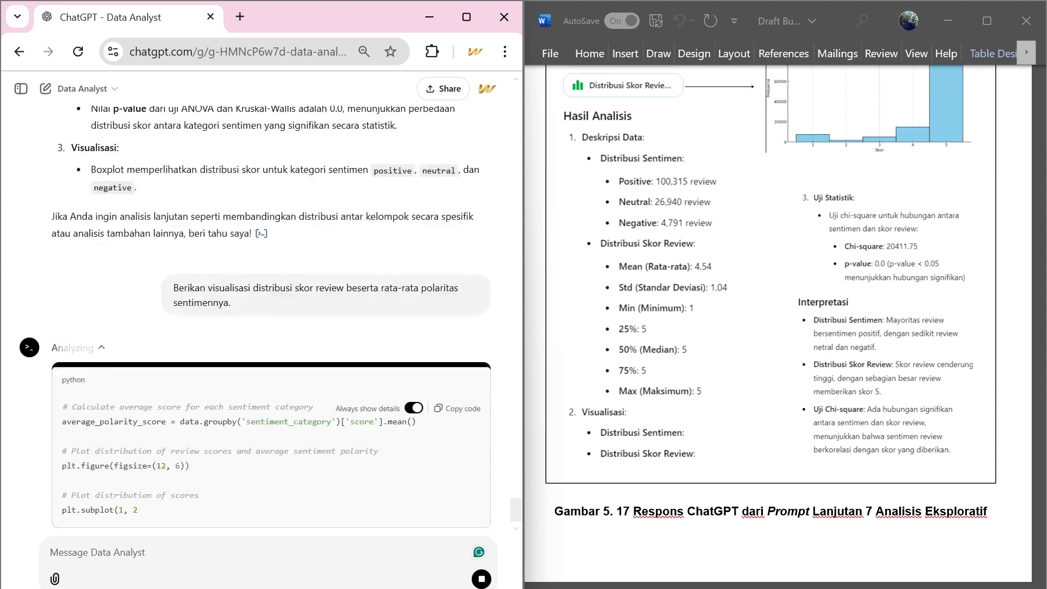
left_click(93, 142)
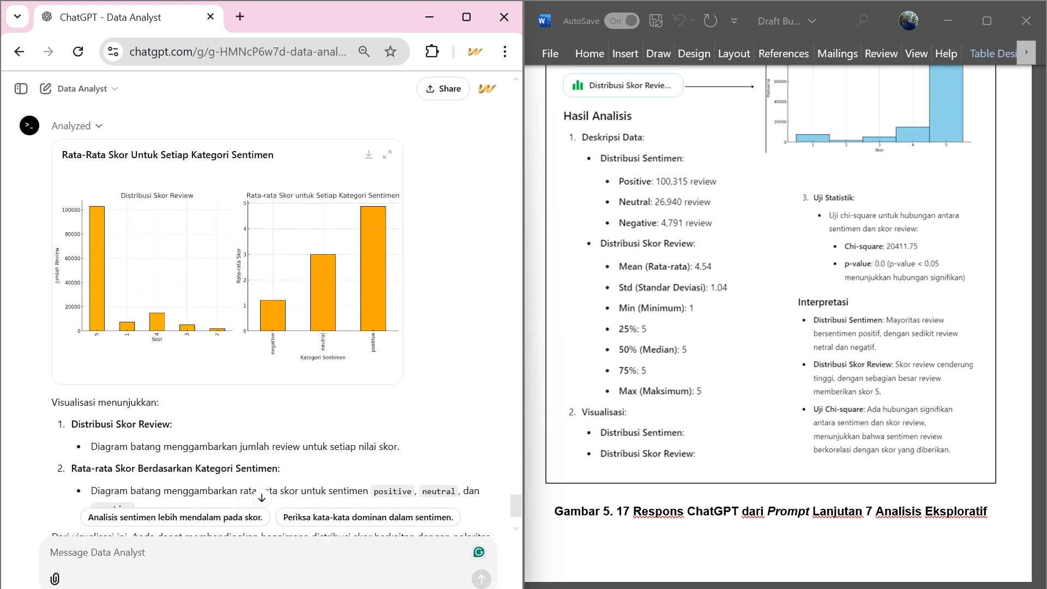
Compare the generated score distribution and average score charts with Gambar 5.18 in the draft.
scroll(663, 334, "down", 6)
scroll(663, 334, "down", 5)
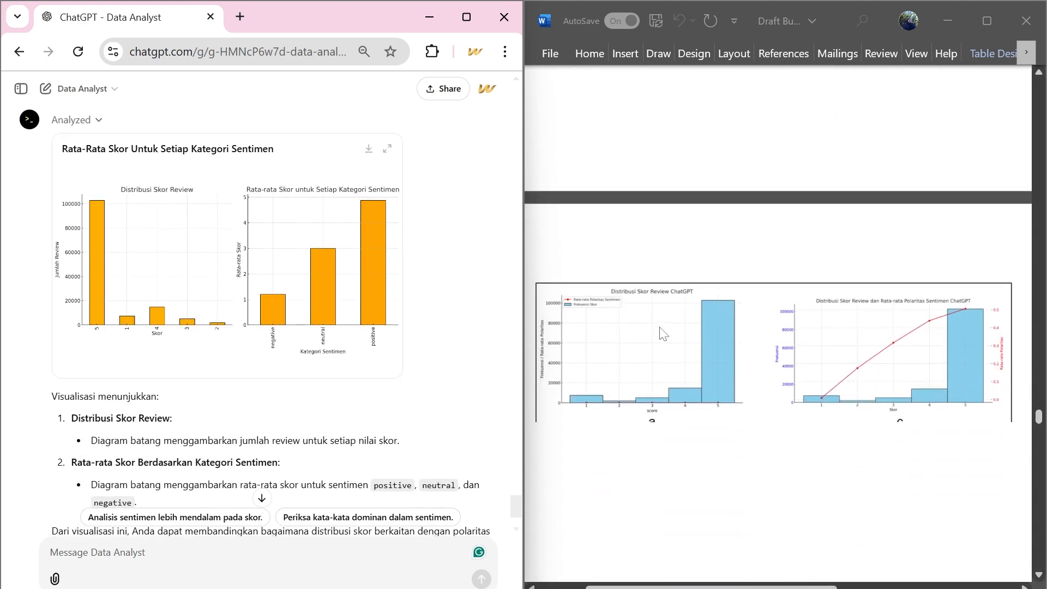
scroll(663, 334, "down", 3)
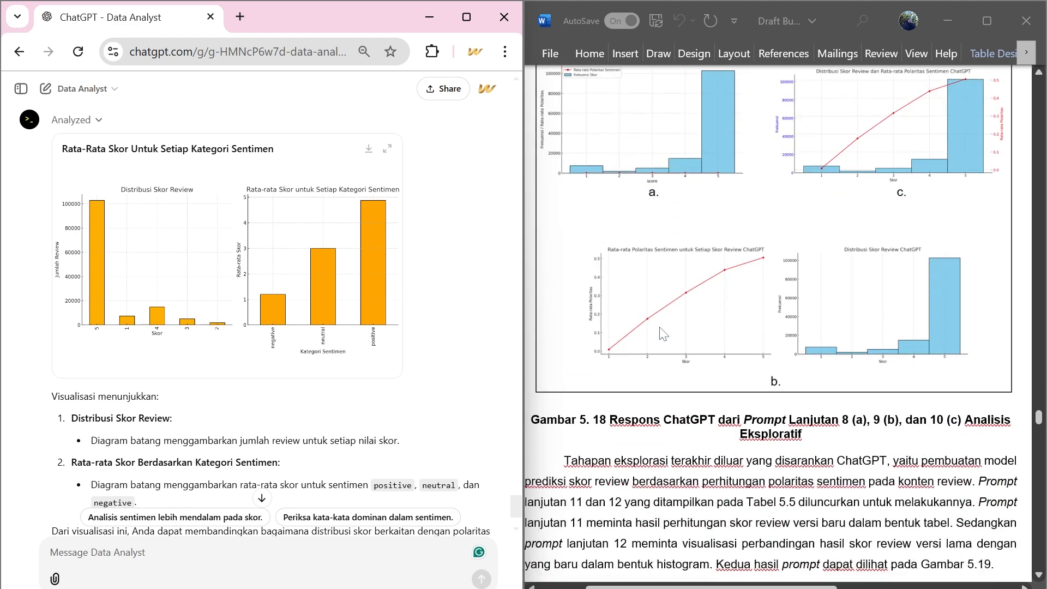
scroll(662, 334, "up", 2)
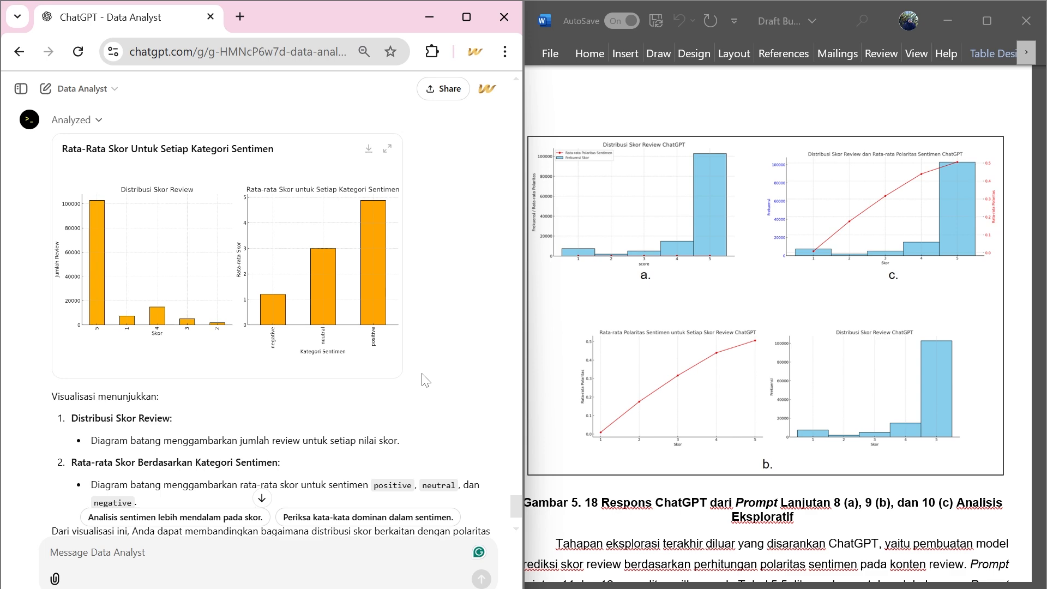
Send the prompt "Bisakah Anda memberikan grafik yang lebih representatif untuk permintaan saya sebelumnya.".
scroll(293, 412, "down", 2)
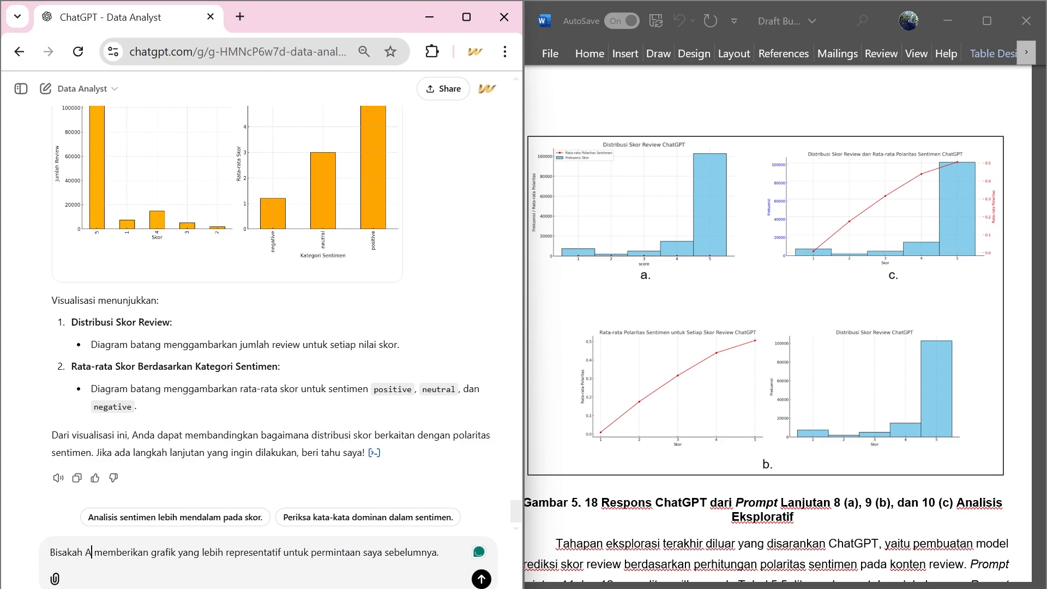
type("nda")
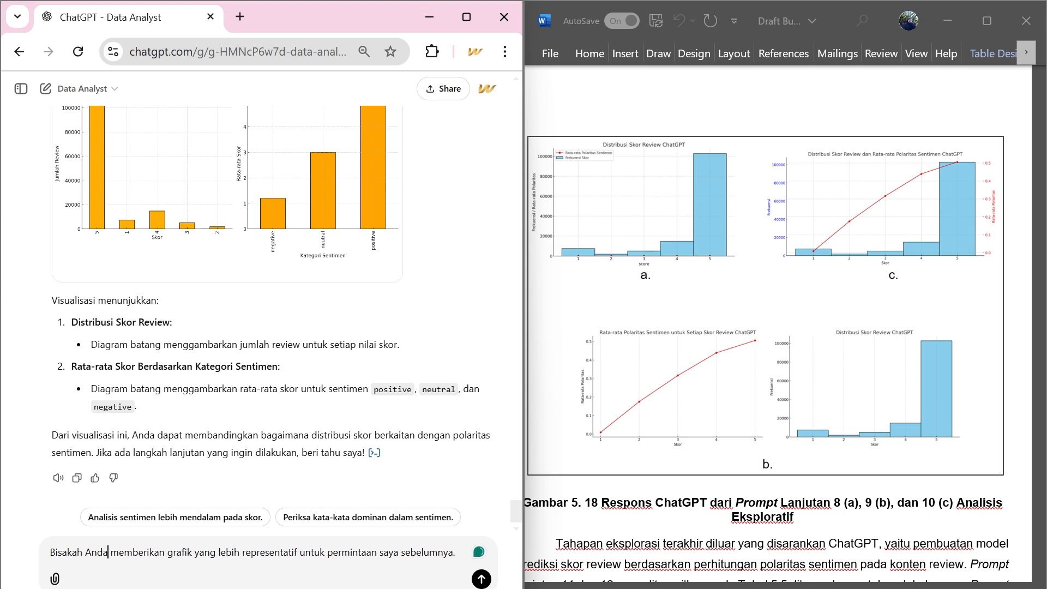
key("Return")
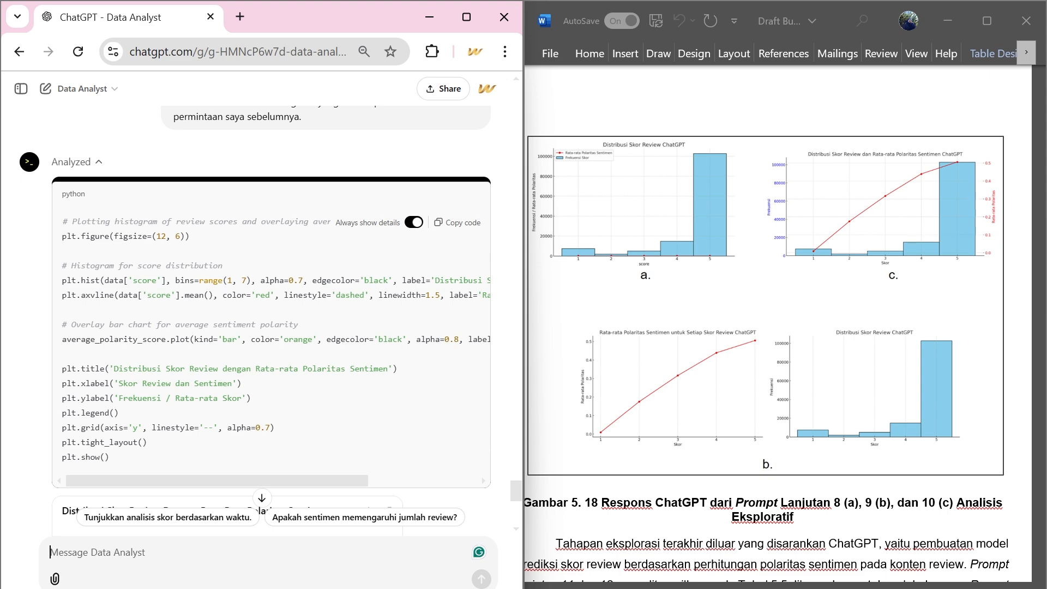
Examine the "Distribusi Skor Review Dengan Rata-Rata Polaritas Sentimen" chart and the explanation below it.
scroll(81, 404, "down", 10)
scroll(71, 399, "up", 8)
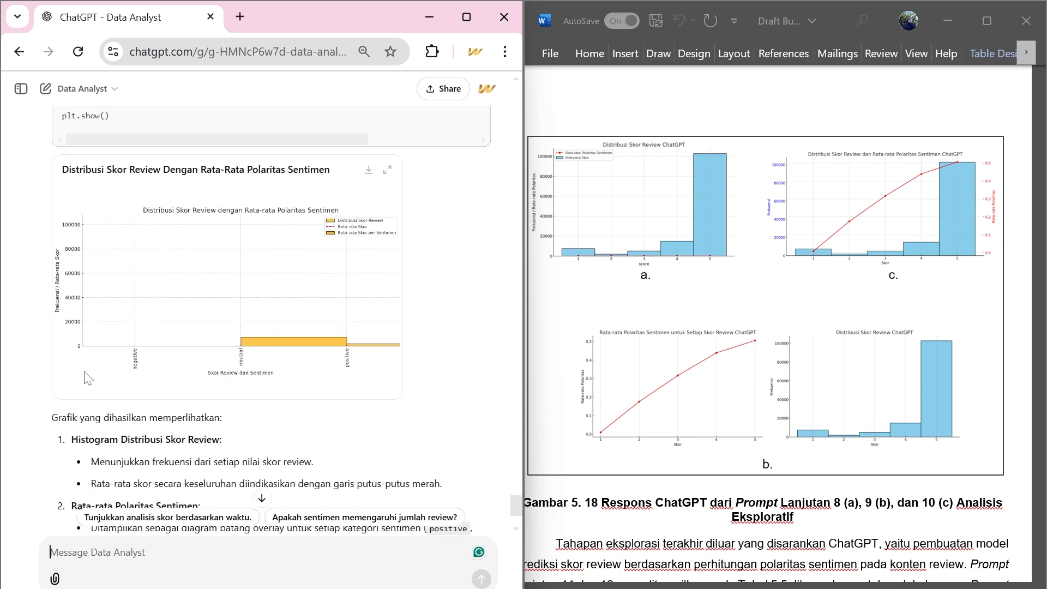
scroll(82, 382, "down", 8)
scroll(81, 382, "up", 3)
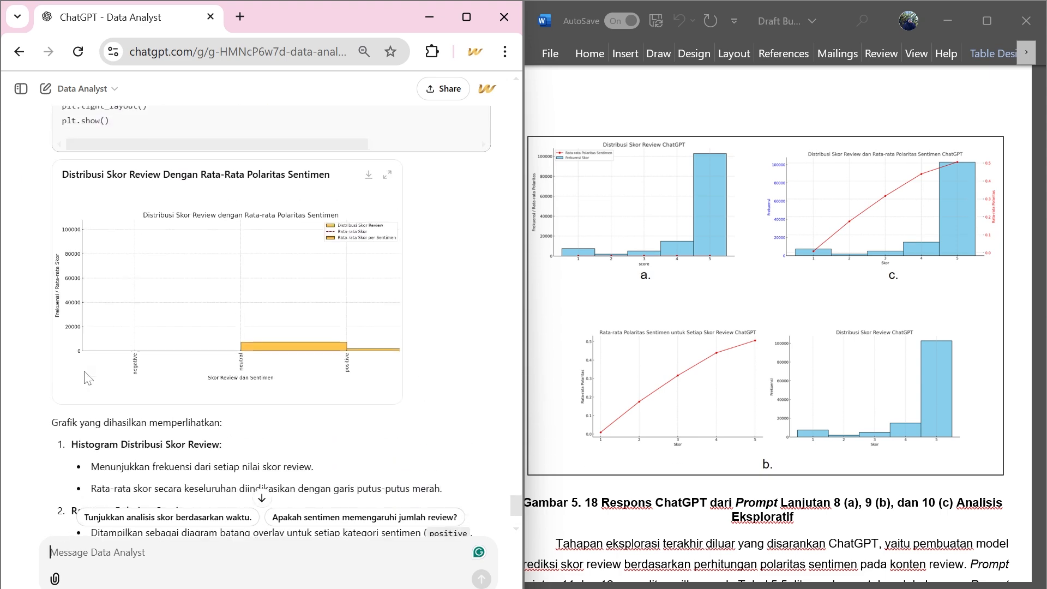
Send the prompt "Bisakah Anda memberikan skor review versi lain, yaitu berdasarkan perhitungan polaritas sentimen yang ada pada data 'content' . Jika bisa berikan saya hasilnya dalam bentuk tabel.".
scroll(82, 382, "down", 3)
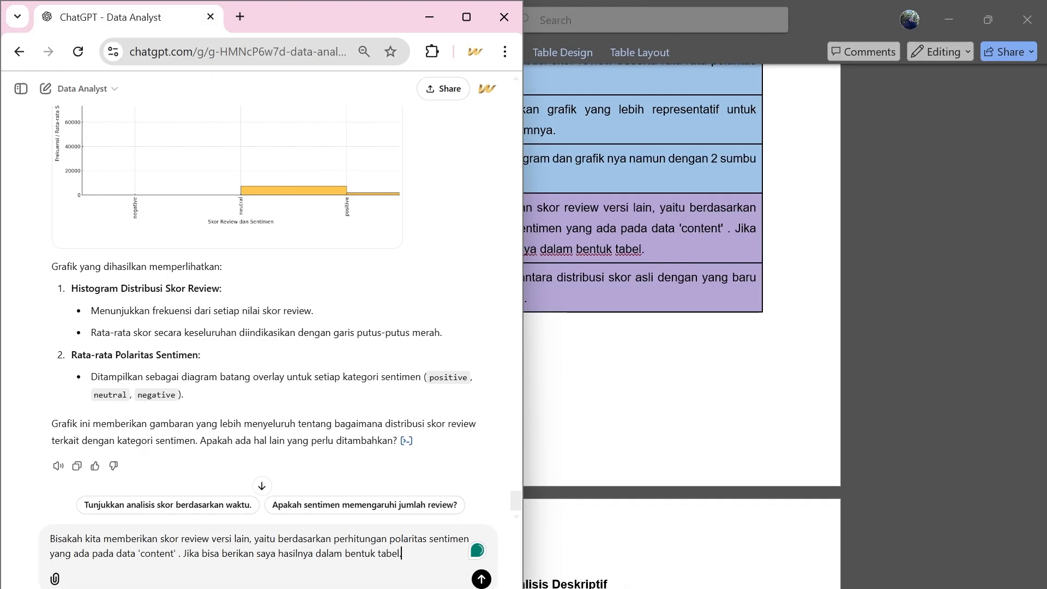
double_click(93, 538)
type("Anda")
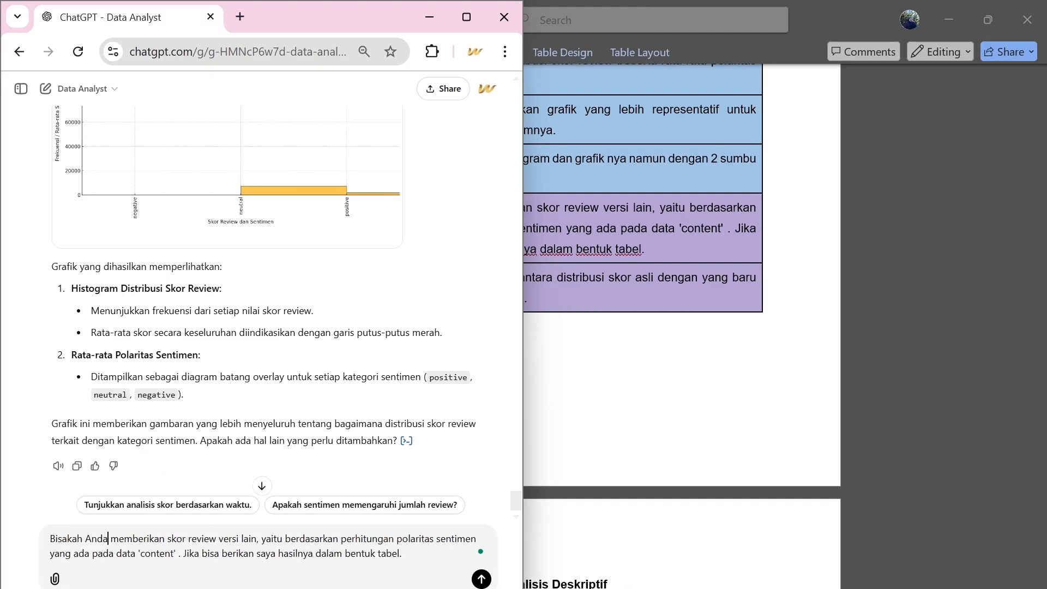
key("Return")
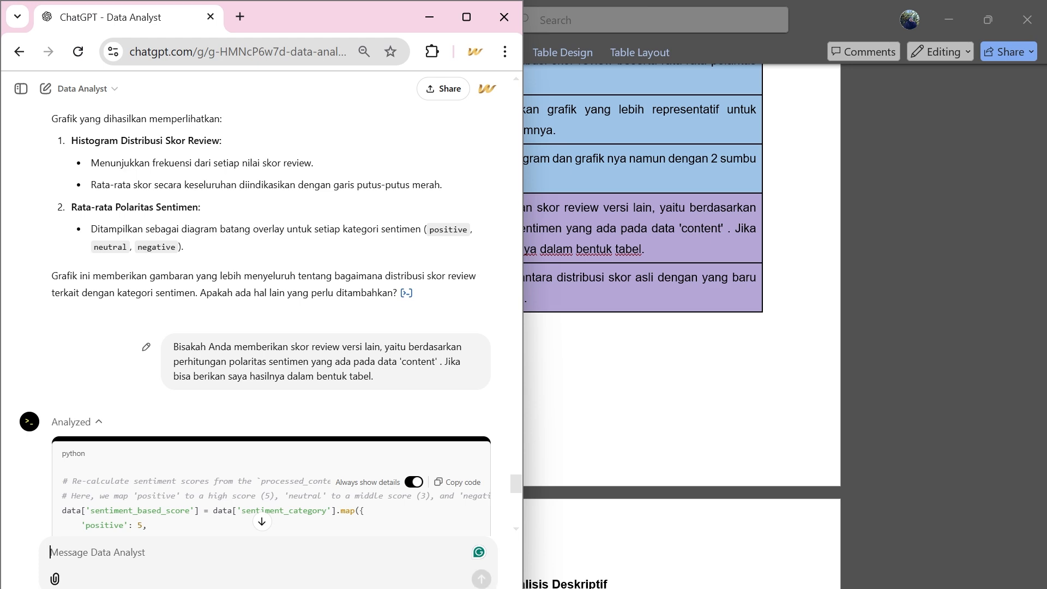
Review the Python code that maps sentiment categories to scores, and collapse the analysis details.
scroll(291, 201, "down", 5)
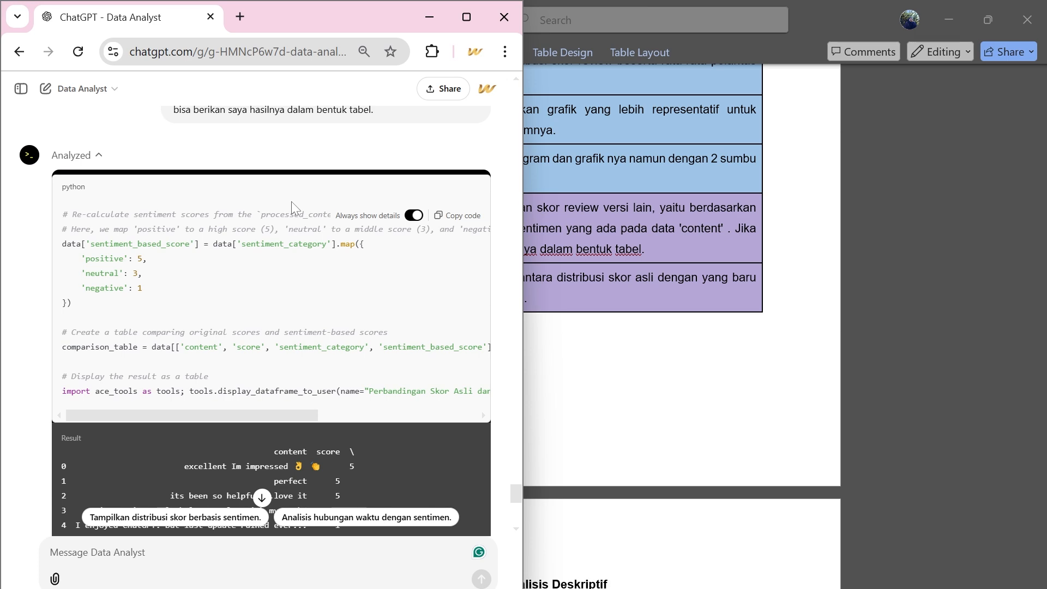
scroll(291, 202, "right", 1)
scroll(291, 202, "up", 2)
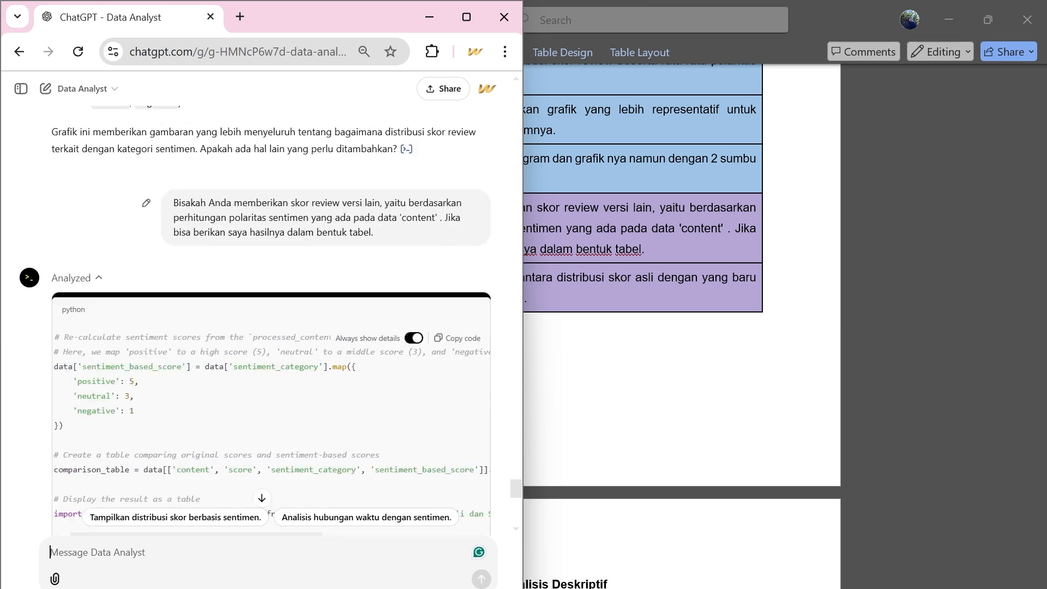
left_click(79, 286)
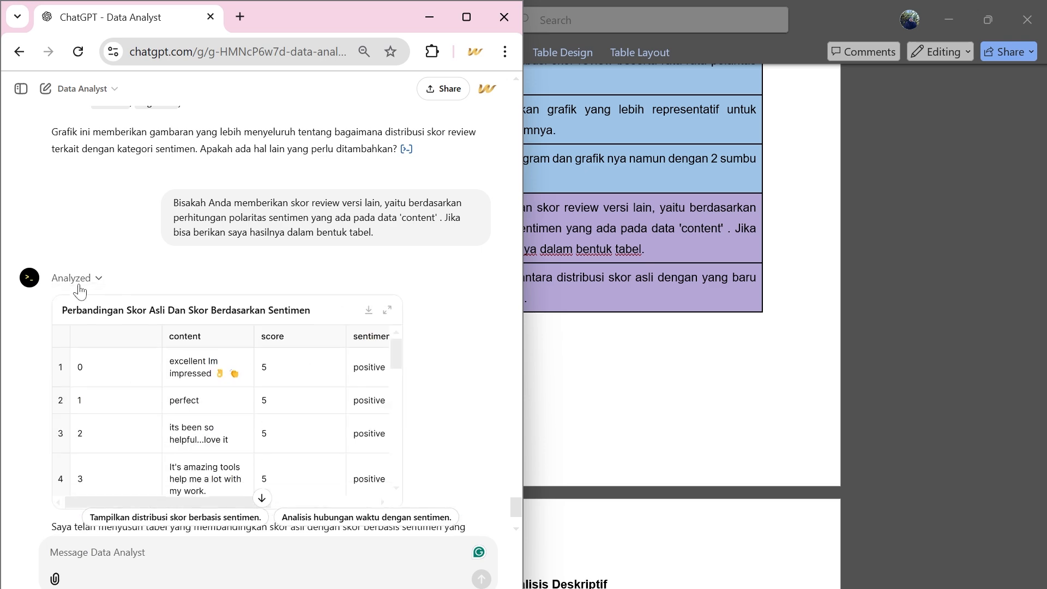
Examine the "Perbandingan Skor Asli Dan Skor Berdasarkan Sentimen" table, comparing score, sentiment_category and the sentiment-based score row by row.
scroll(82, 288, "down", 2)
scroll(251, 282, "right", 3)
scroll(250, 283, "right", 2)
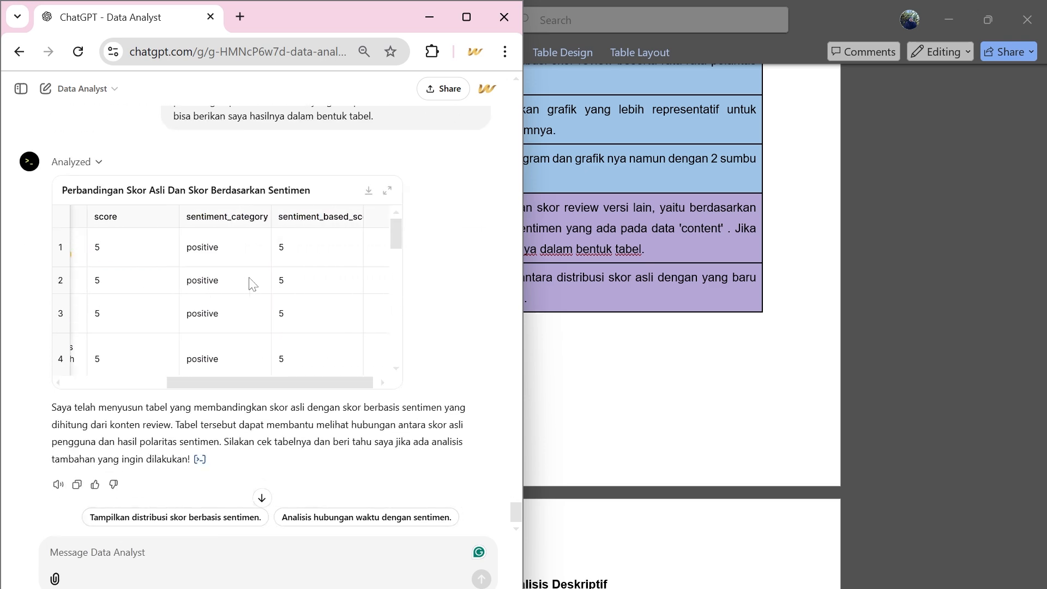
scroll(251, 283, "left", 5)
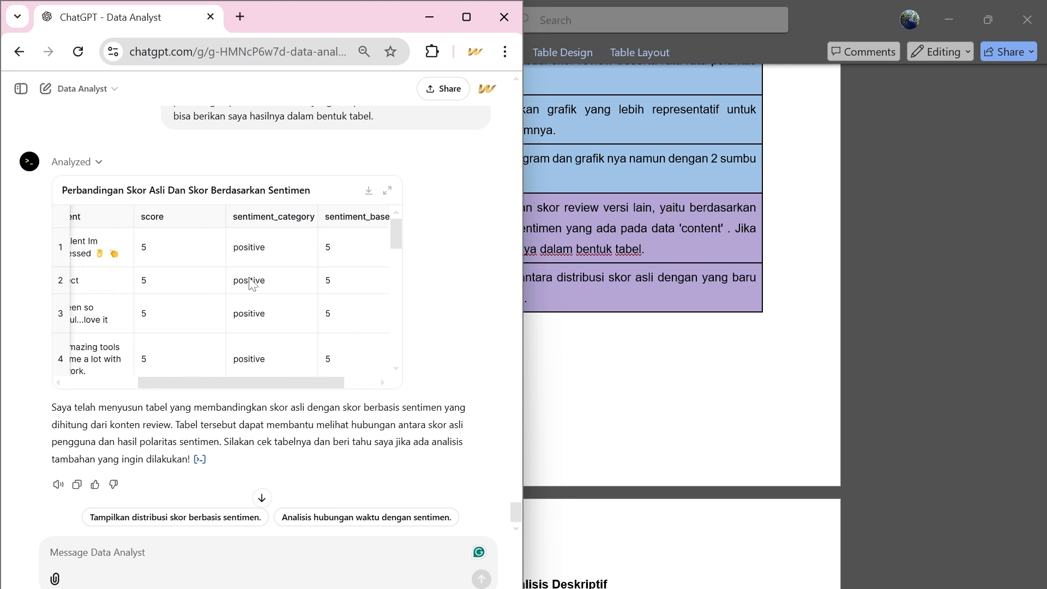
scroll(250, 283, "right", 1)
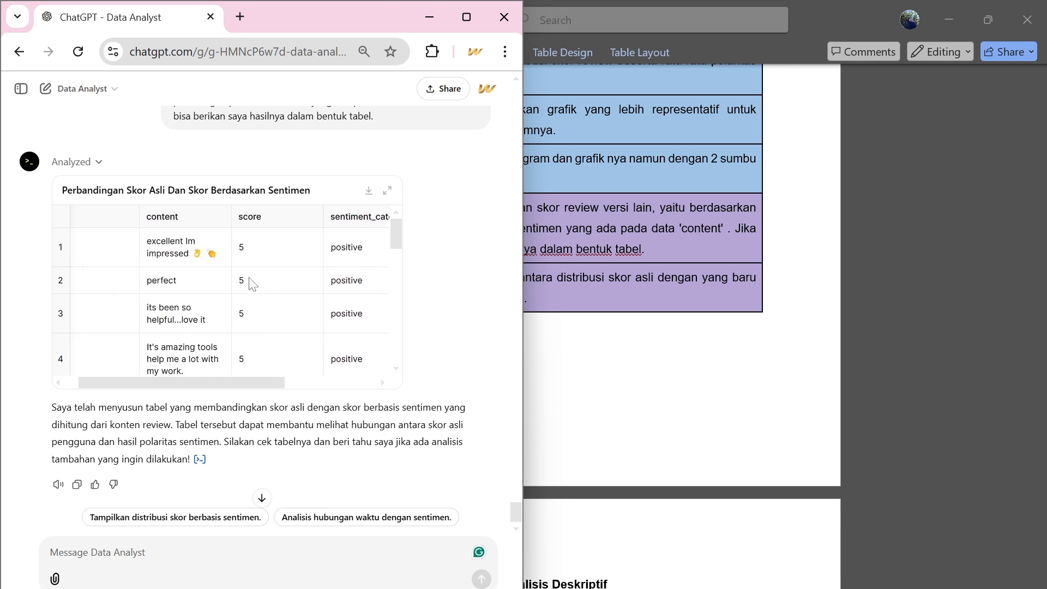
scroll(231, 292, "right", 2)
scroll(231, 292, "right", 1)
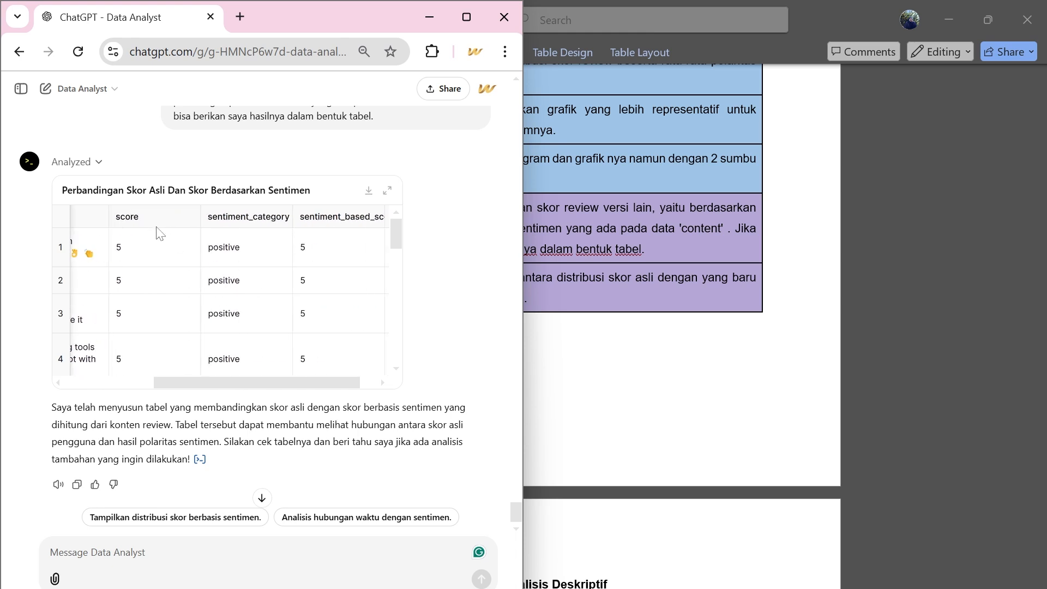
scroll(326, 245, "right", 1)
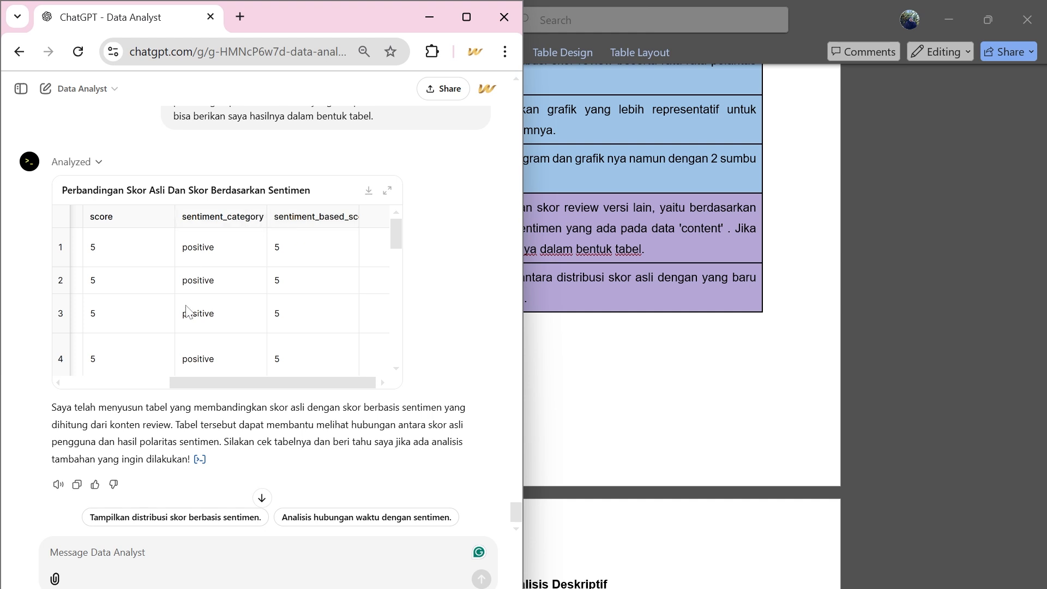
scroll(186, 312, "left", 2)
scroll(186, 312, "down", 5)
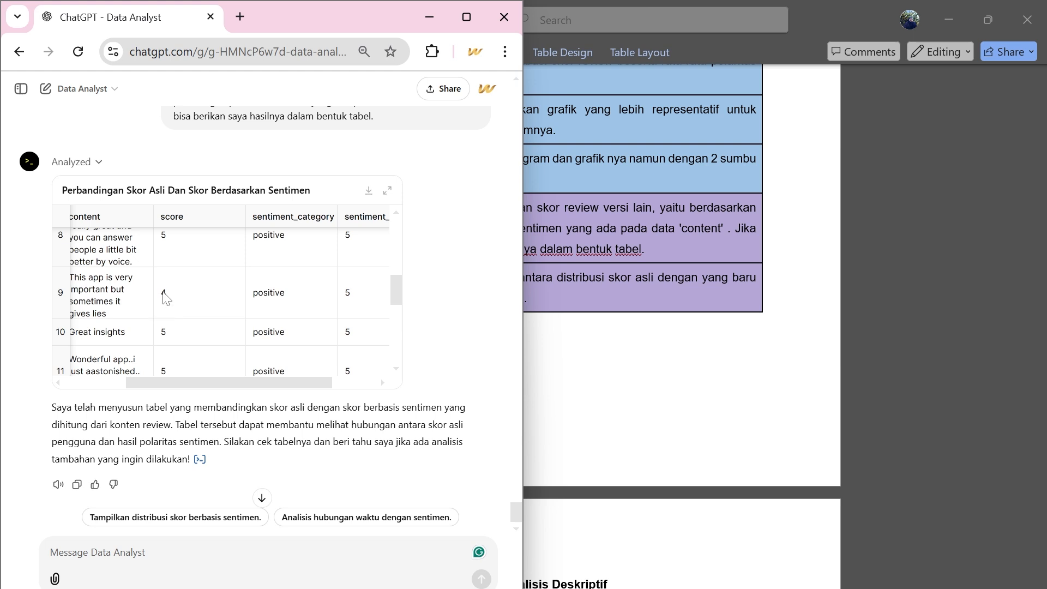
scroll(311, 349, "right", 2)
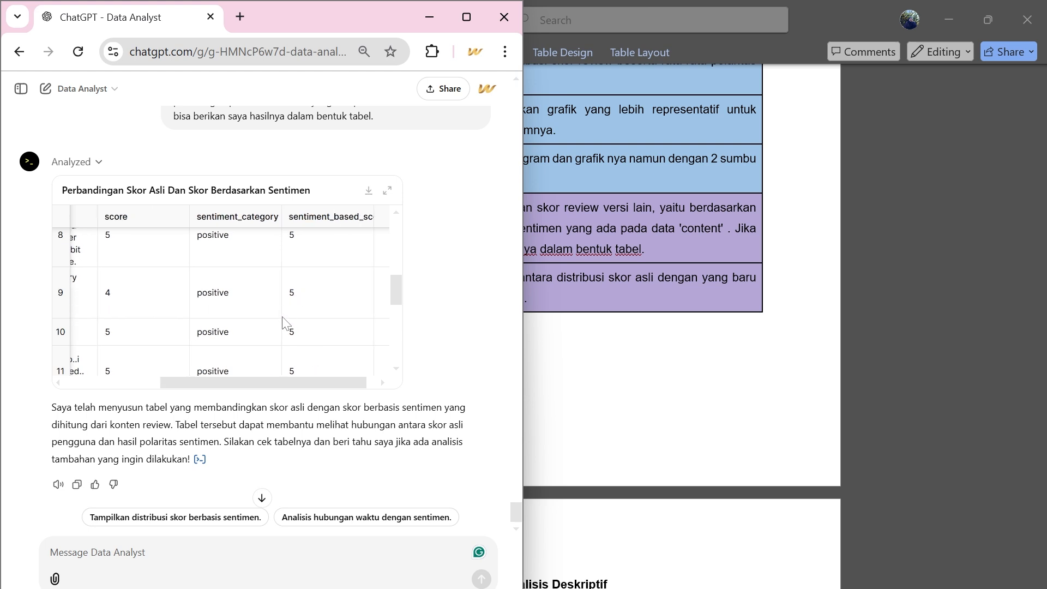
scroll(295, 297, "down", 5)
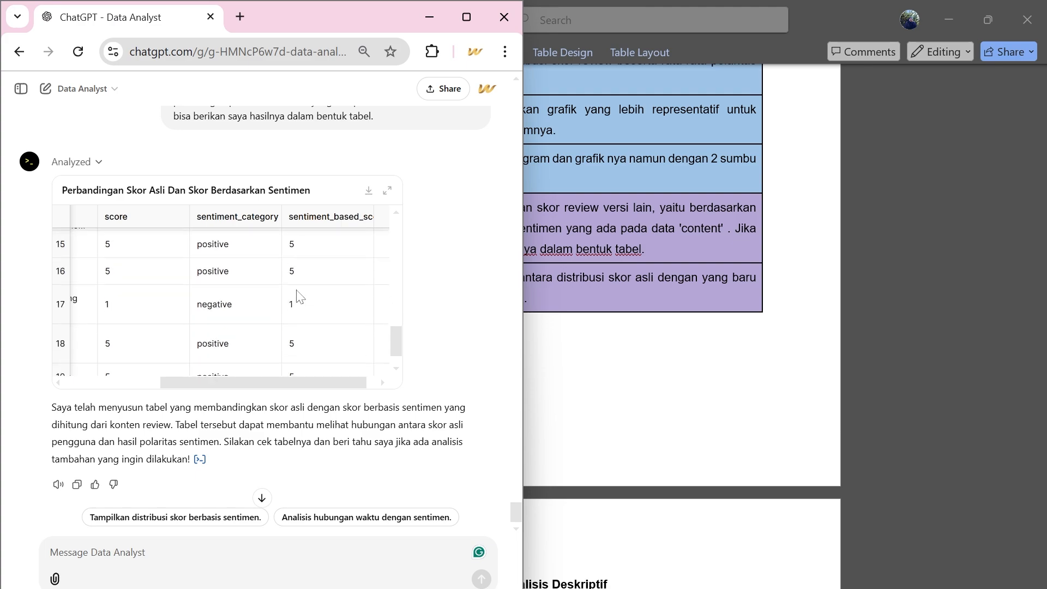
Send the prompt "Berikan perbandingan antara distribusi skor asli dengan yang baru dalam bentuk histogram.".
scroll(297, 295, "left", 1)
scroll(297, 294, "down", 3)
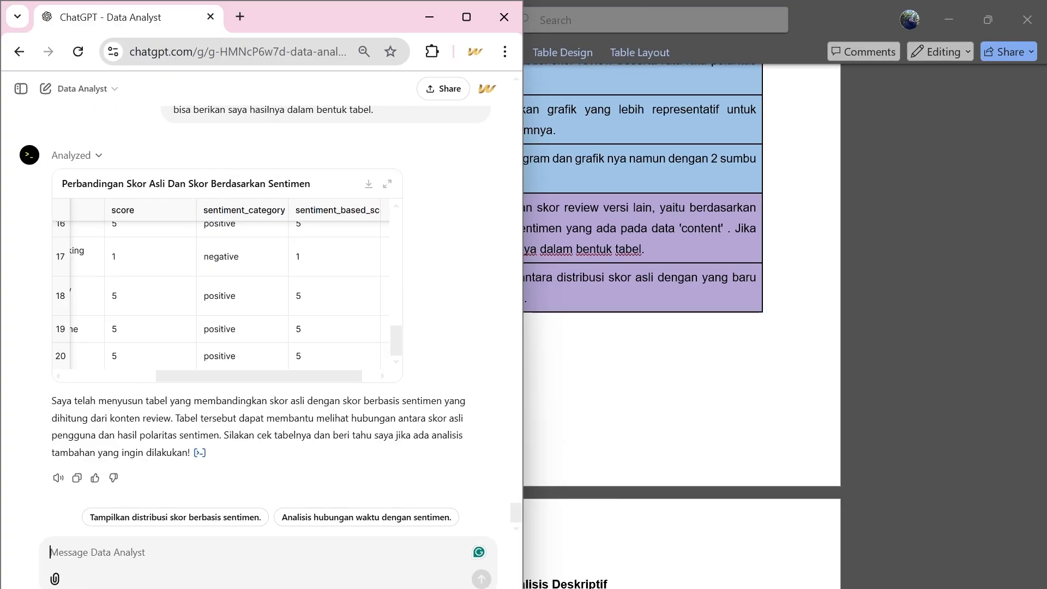
type("Berikan perbandingan antara distribusi skor asli dengan yang baru dalam bentuk histogram.")
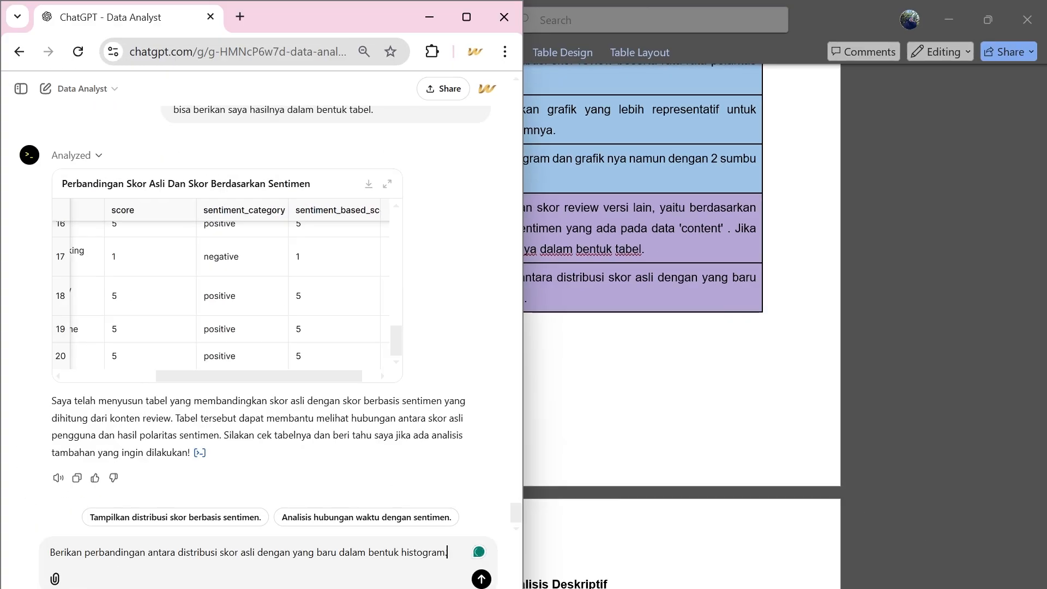
key("Return")
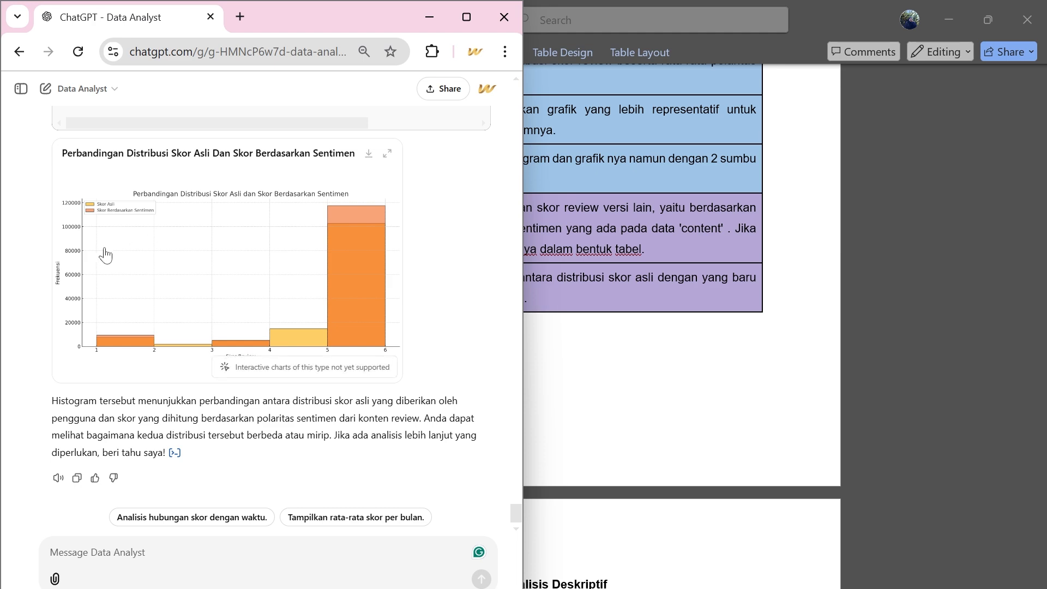
Examine the "Perbandingan Distribusi Skor Asli Dan Skor Berdasarkan Sentimen" histogram, comparing the original and sentiment-based bars for each review score.
scroll(106, 253, "up", 5)
scroll(105, 255, "right", 1)
scroll(121, 322, "down", 1)
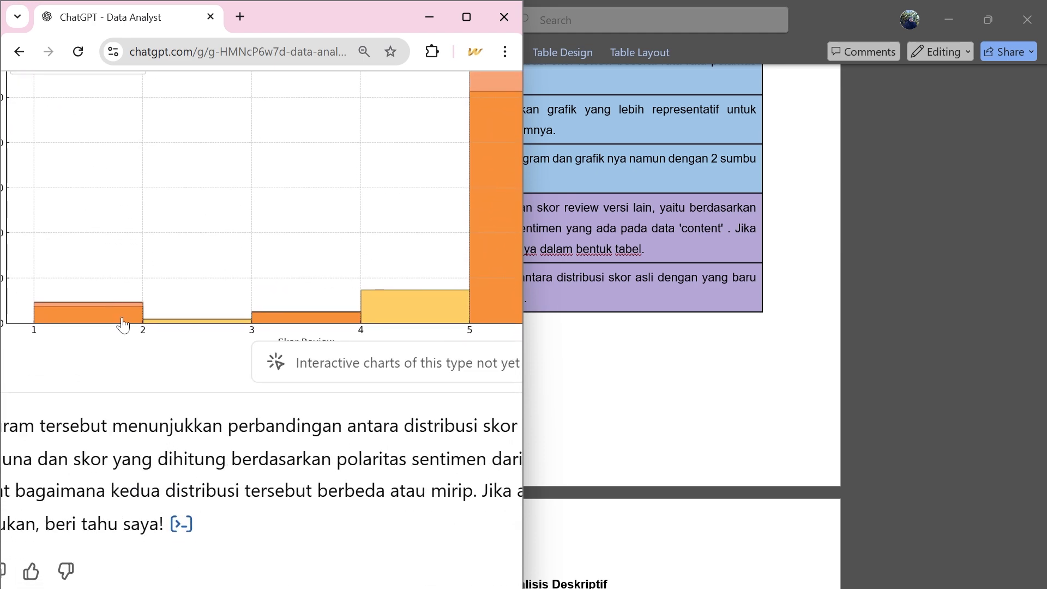
scroll(124, 314, "up", 1)
scroll(123, 312, "up", 1)
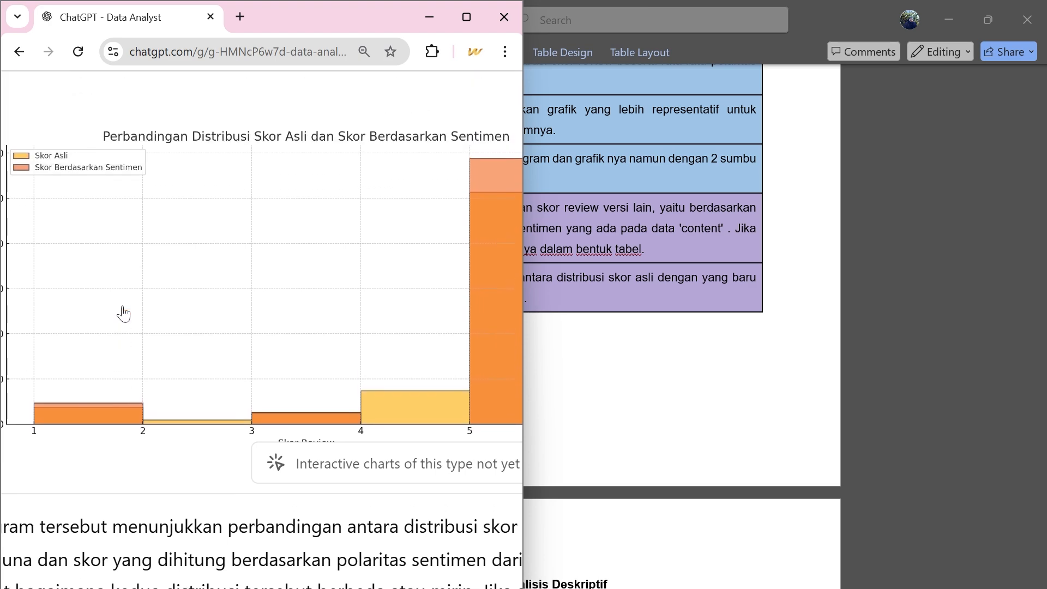
scroll(122, 311, "right", 2)
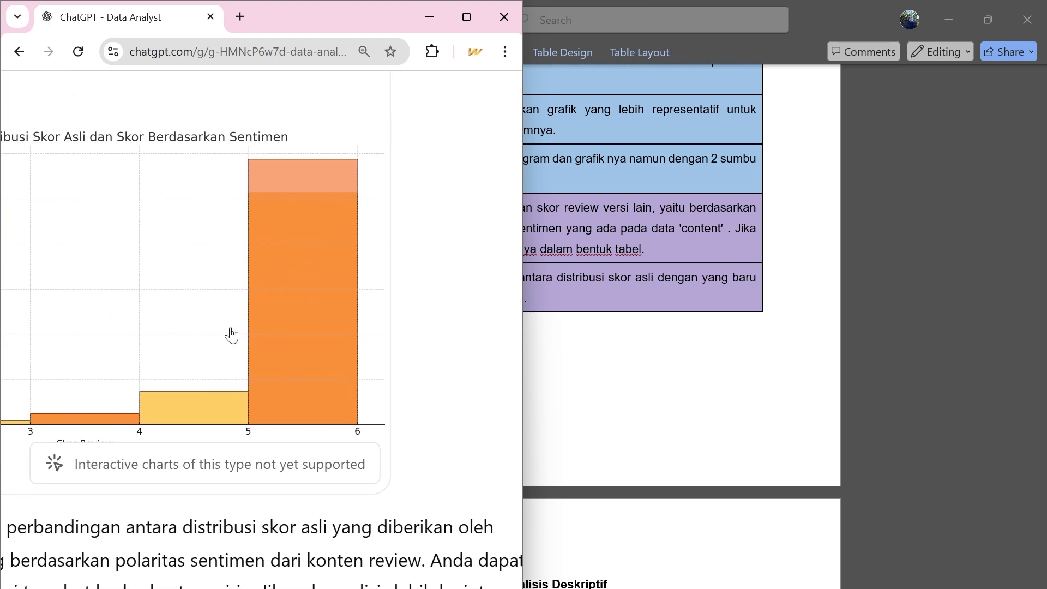
scroll(229, 334, "down", 5)
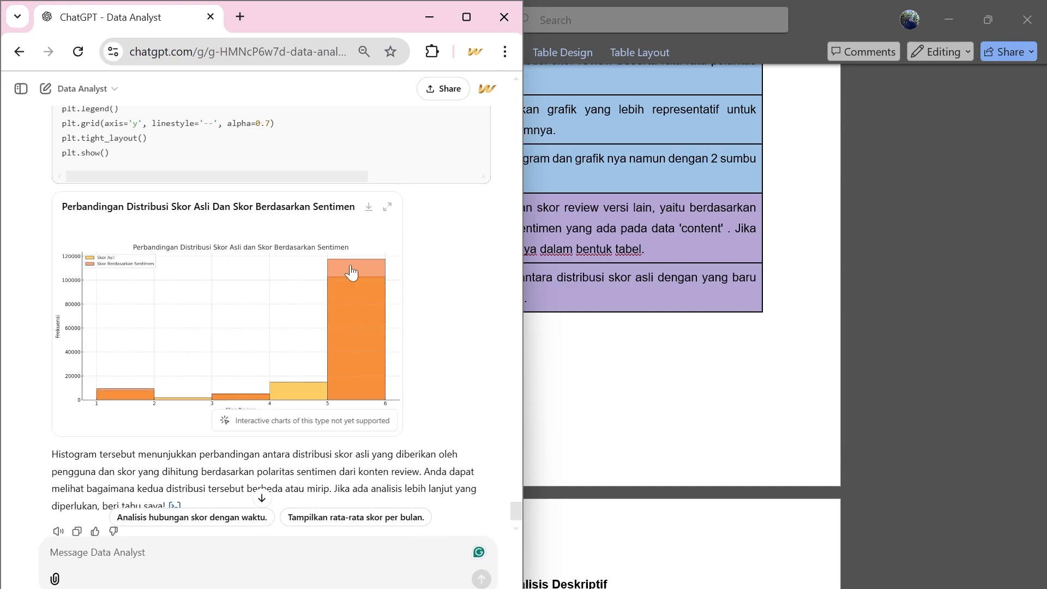
scroll(356, 318, "down", 1)
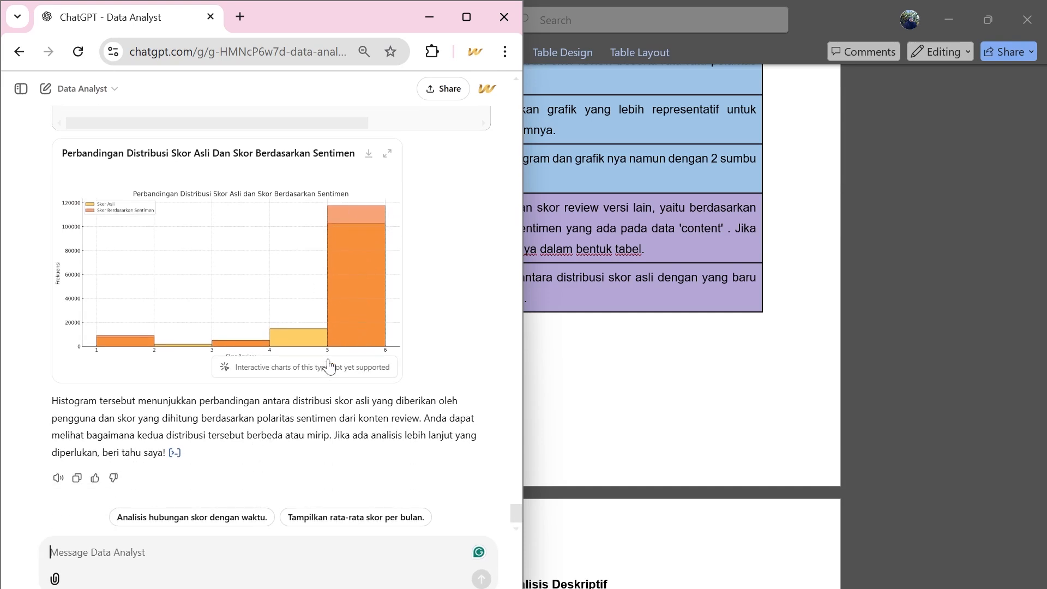